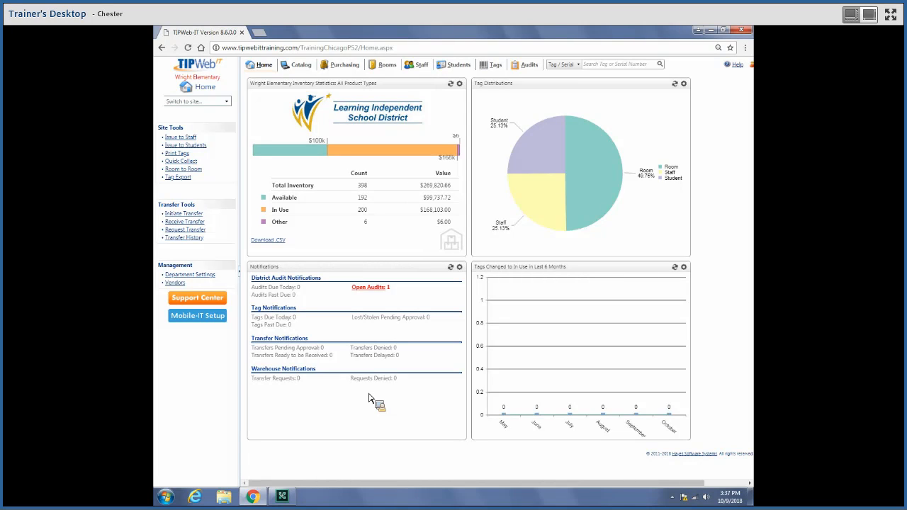
Review the Room Inventory Worksheet setup for the site's rooms, including the option for inventory assigned to staff, and close it
left_click(387, 66)
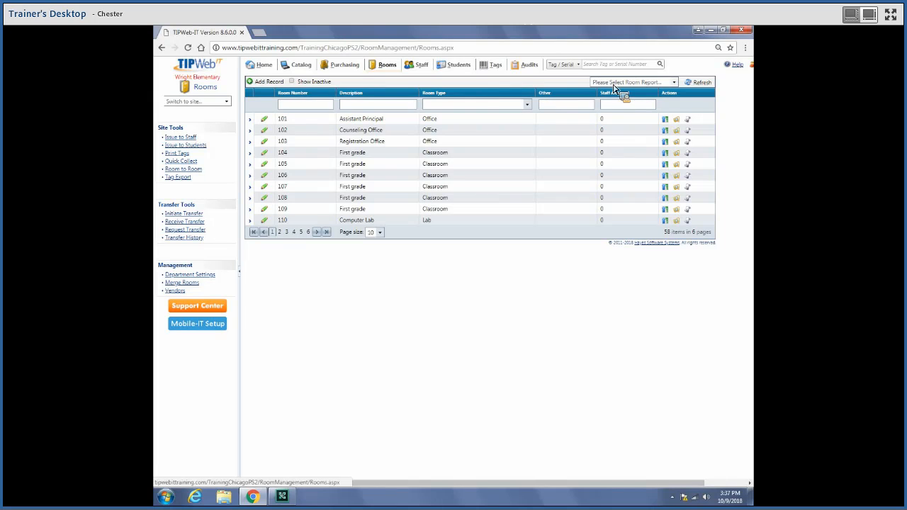
left_click(677, 85)
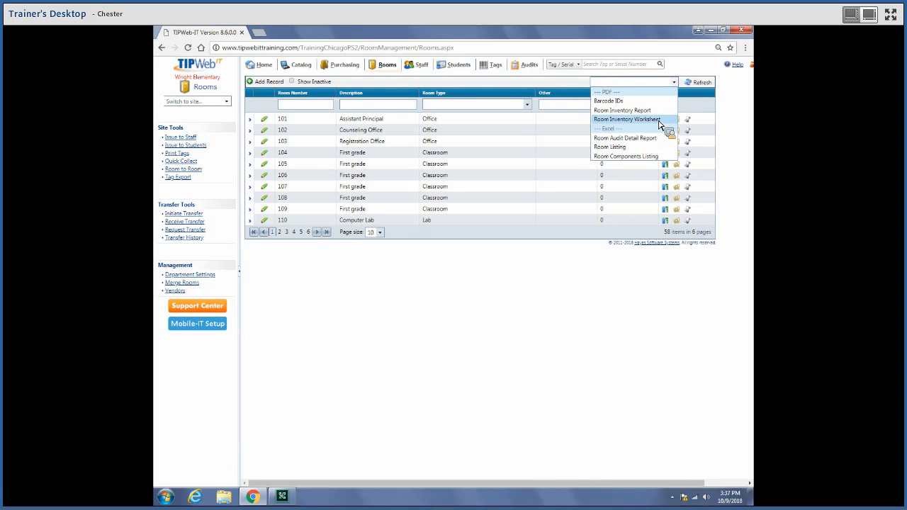
key("Up")
key("Up")
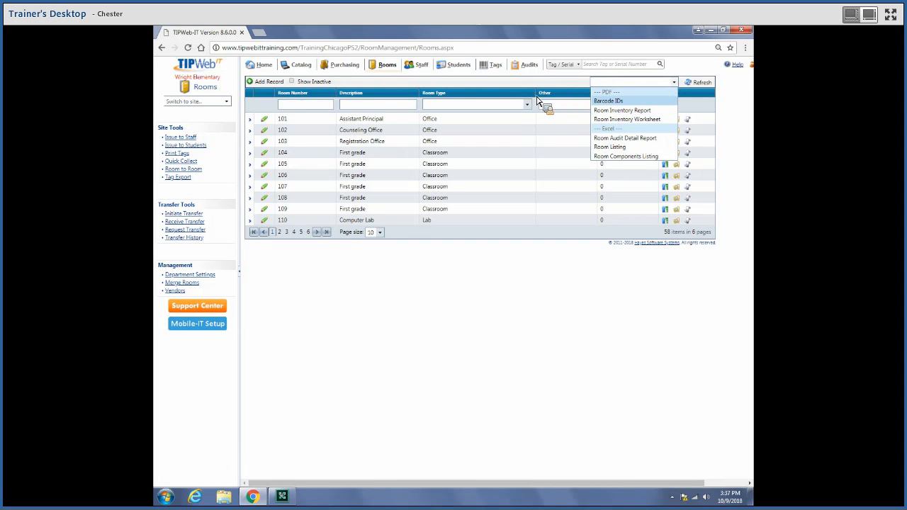
left_click(608, 119)
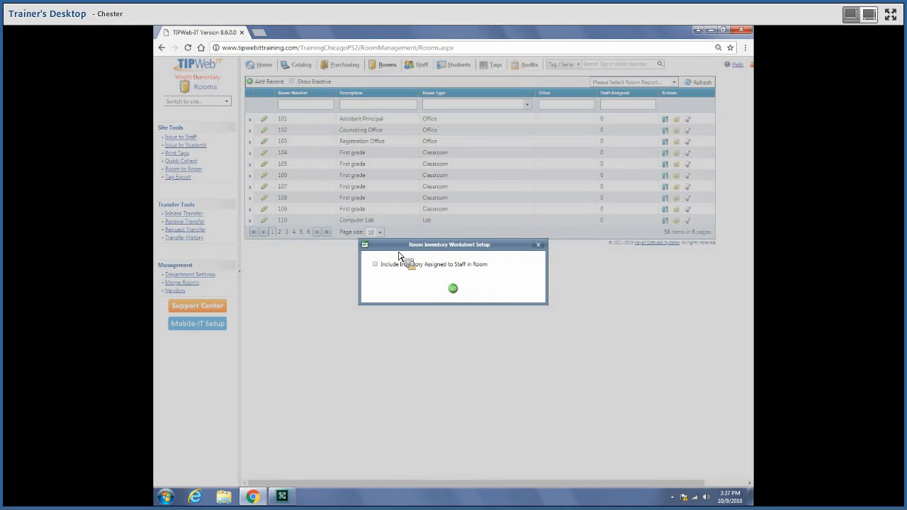
left_click(375, 265)
left_click(539, 244)
Check the display settings of the home page's Notifications panel and close them without changes
left_click(266, 66)
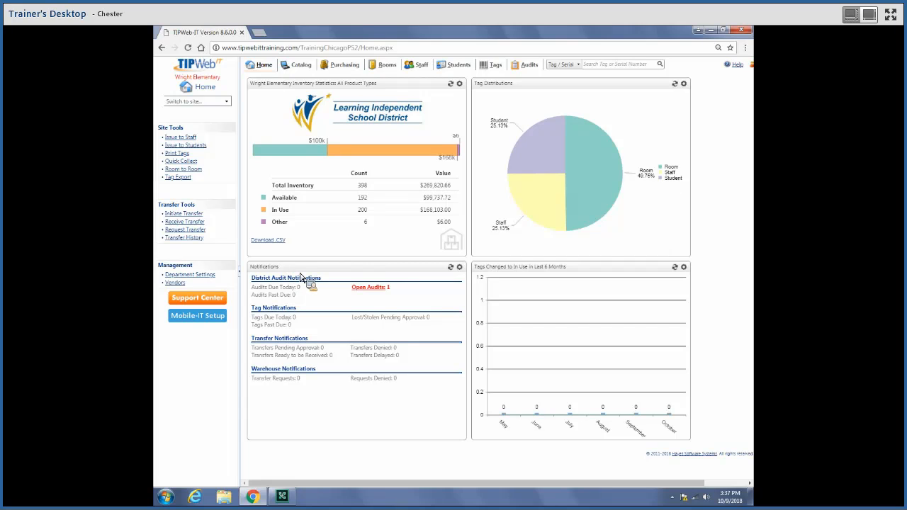
left_click(461, 268)
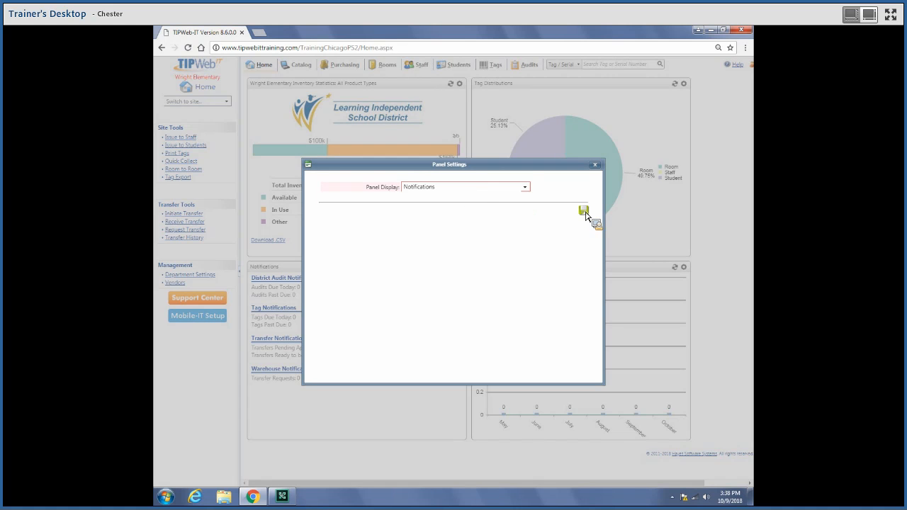
left_click(595, 164)
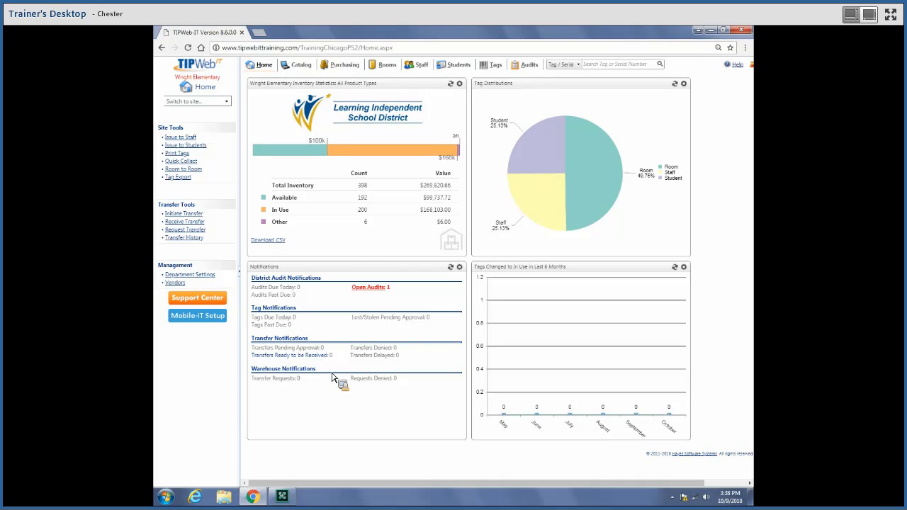
Open the details of the EOY 2018 ASSET INVENTORY CERTIFICATION audit from the home page's open audits notification
left_click(374, 289)
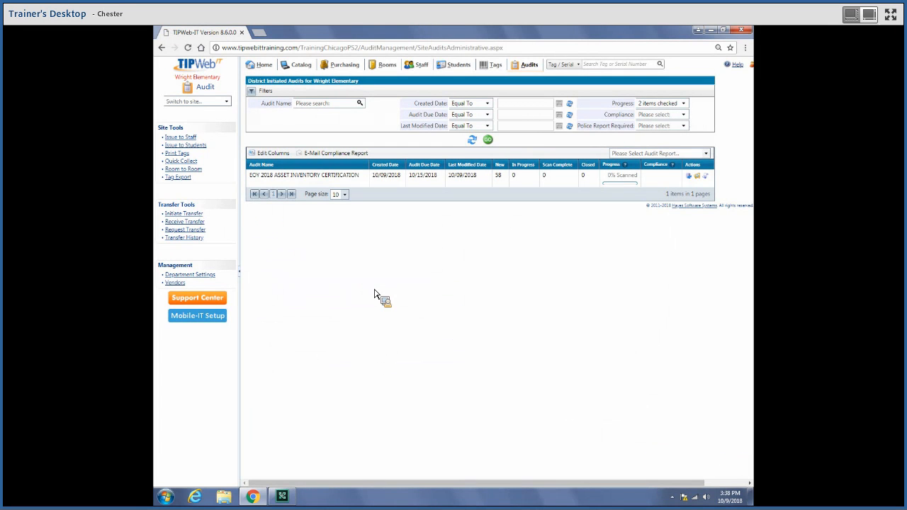
left_click(279, 180)
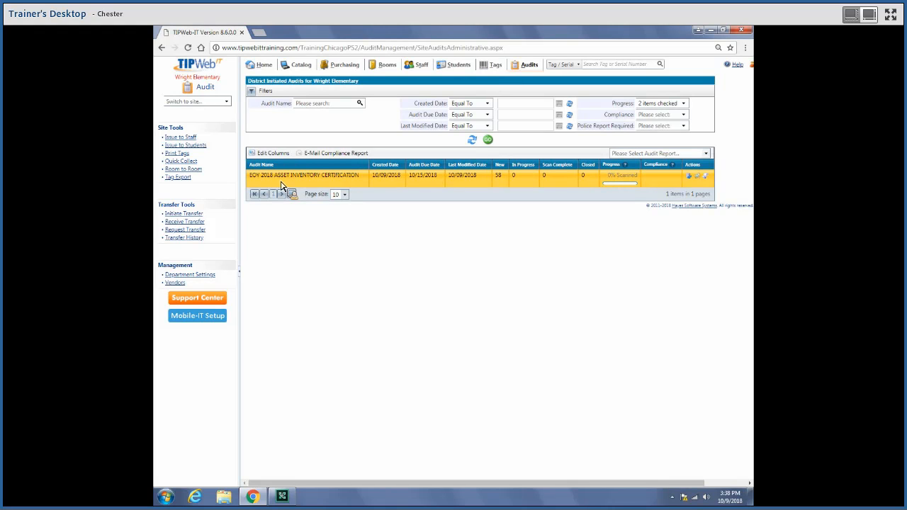
double_click(299, 183)
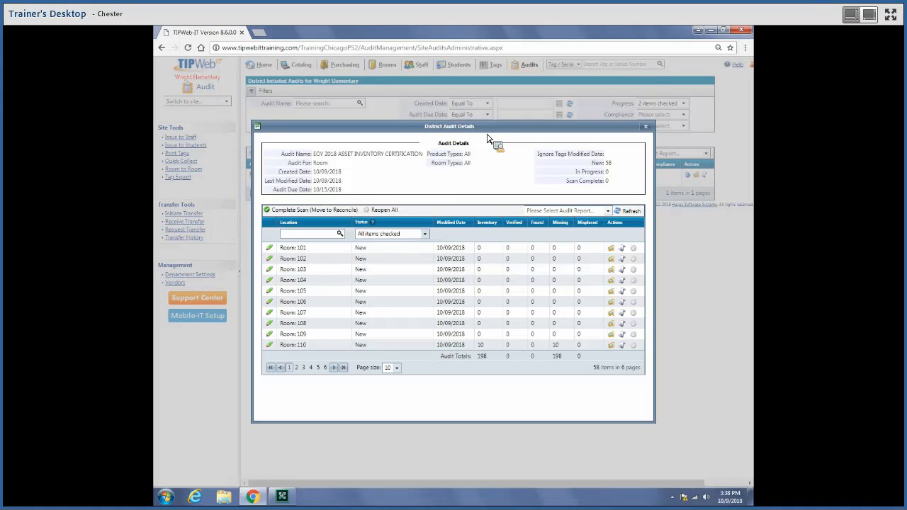
Filter the audit's locations by 110 and open the audit for Room 110
left_click(327, 269)
left_click(317, 237)
type("110")
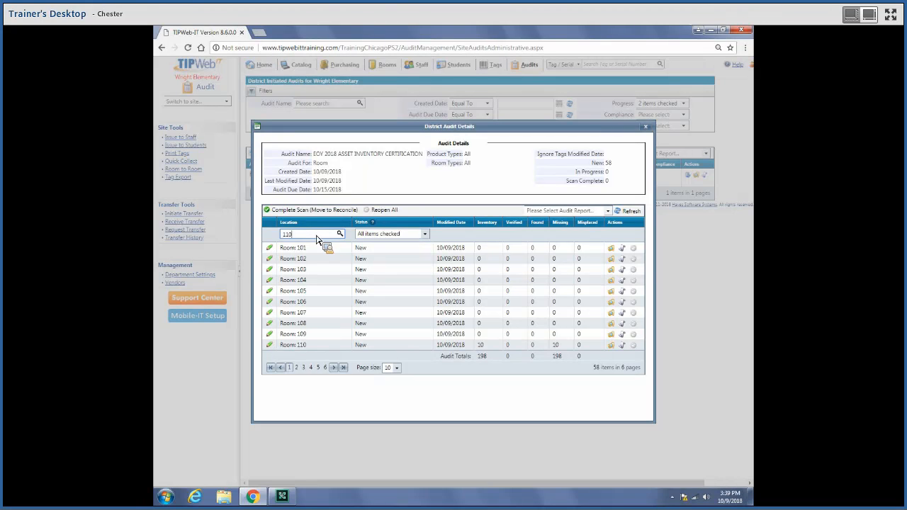
key("Return")
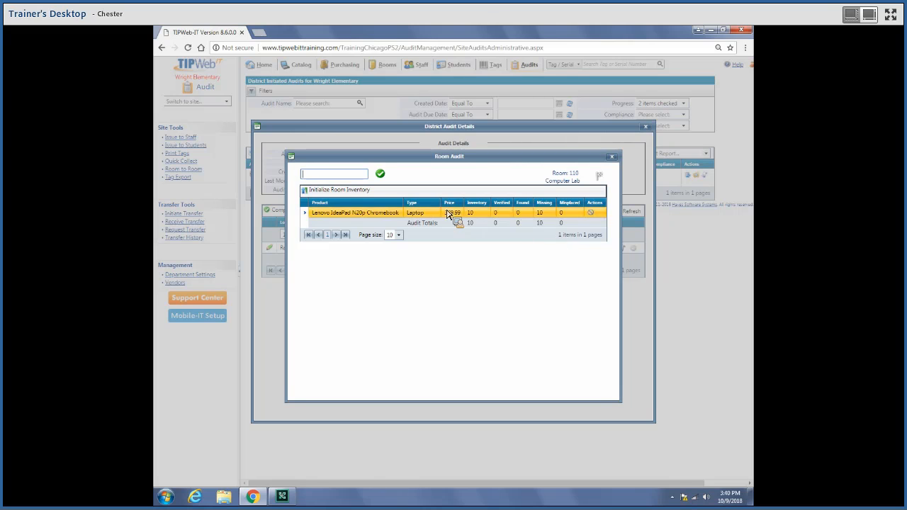
Submit tags T30841, T30839, T30837 and T30835 one at a time in the Room 110 audit
left_click(333, 176)
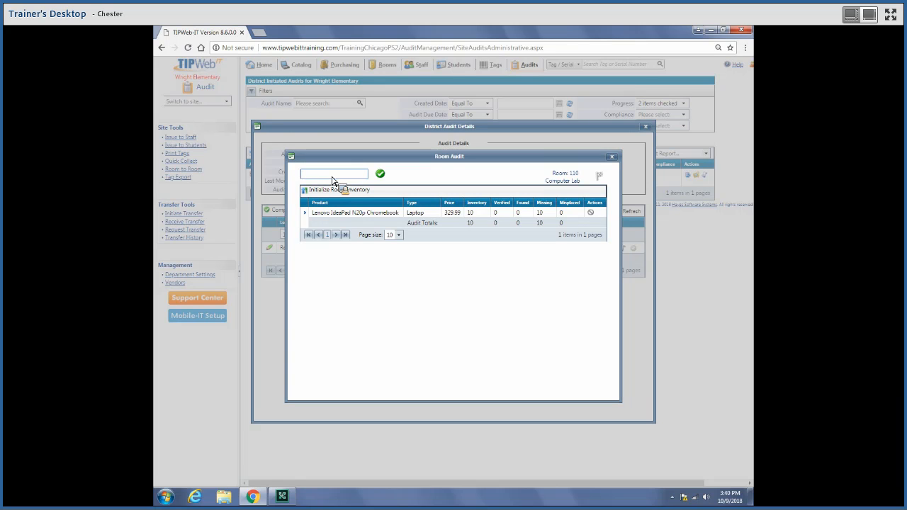
type("T30841")
key("Return")
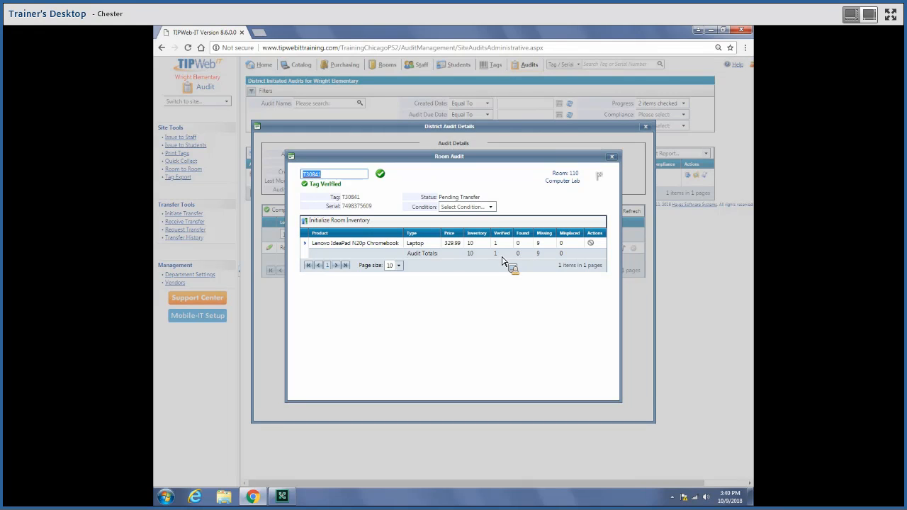
type("T30839")
key("Return")
type("T30837")
key("Return")
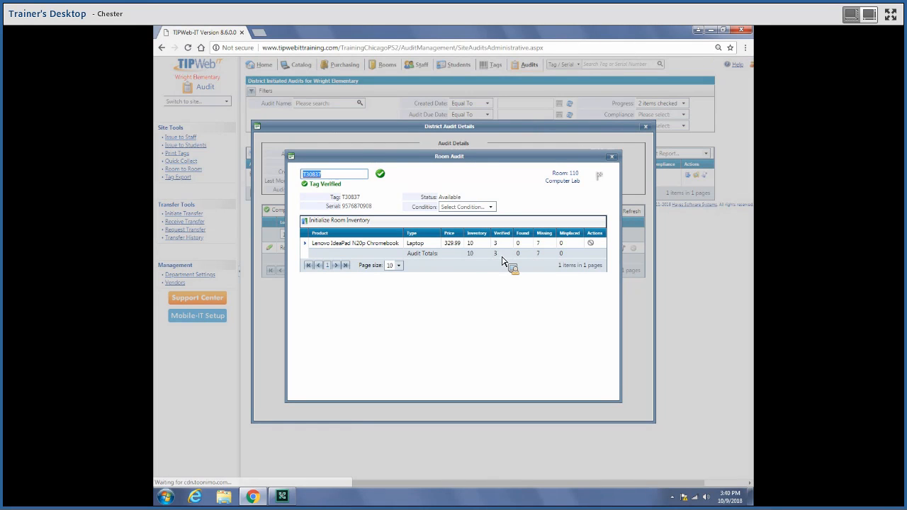
type("T30835")
key("Return")
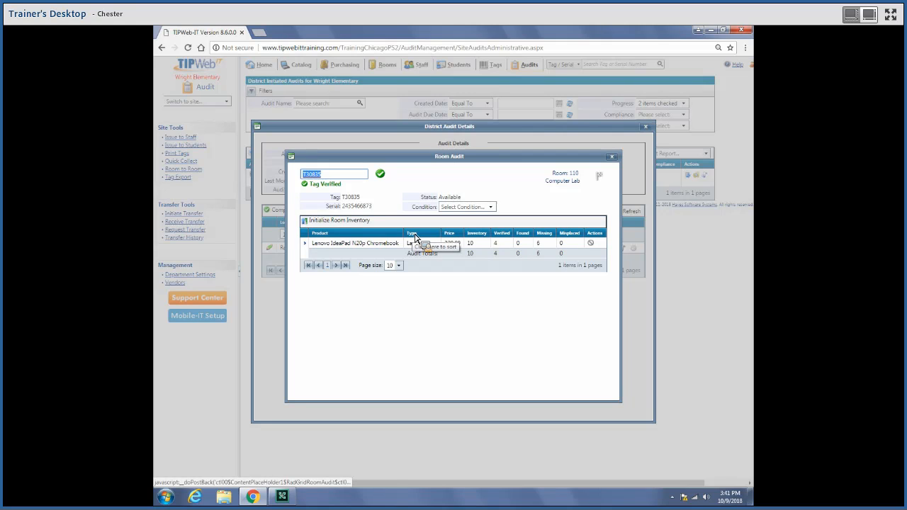
Submit tags T51596, T30833, T51597, T30836 and CT1111 one at a time in the Room 110 audit
type("T51596")
key("Return")
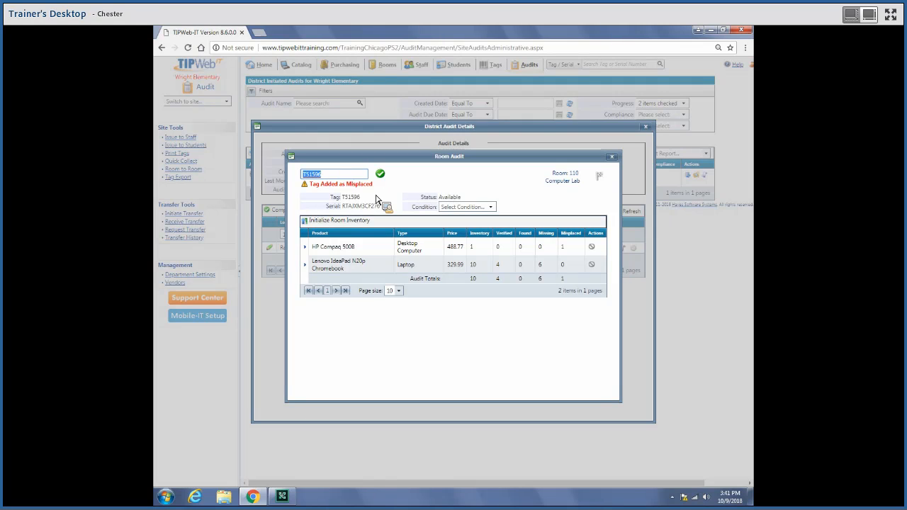
type("T30833")
key("Return")
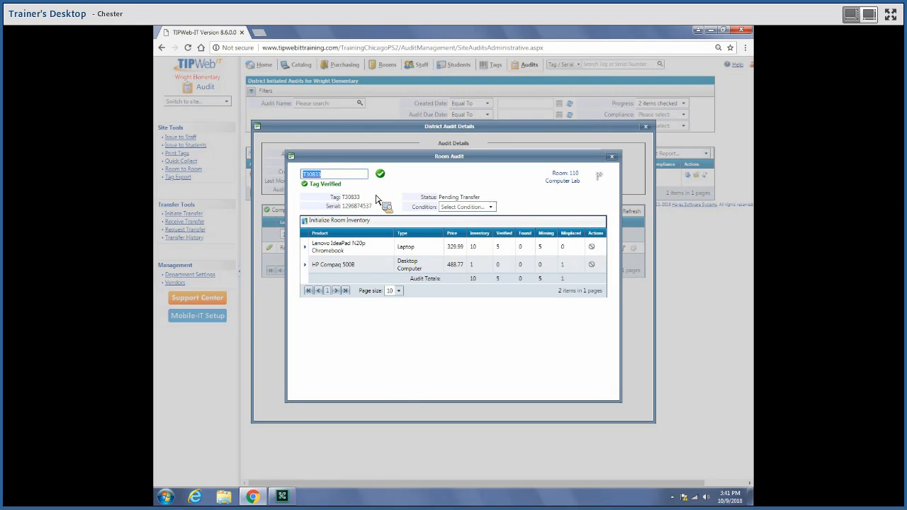
type("T51597")
key("Return")
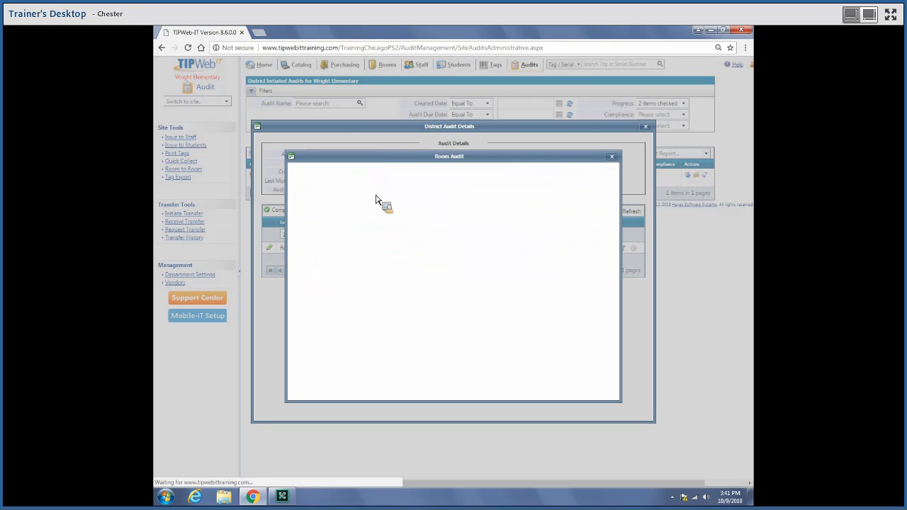
type("T30836")
key("Return")
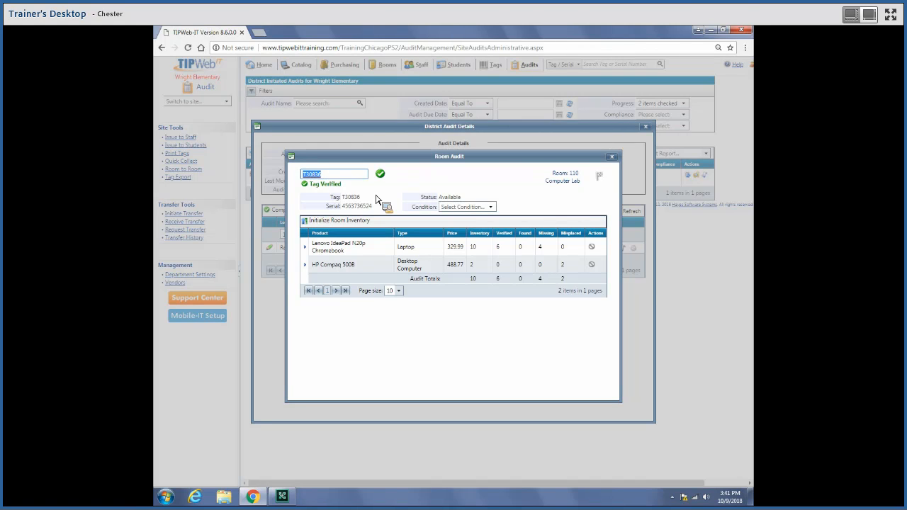
type("CT1111")
key("Return")
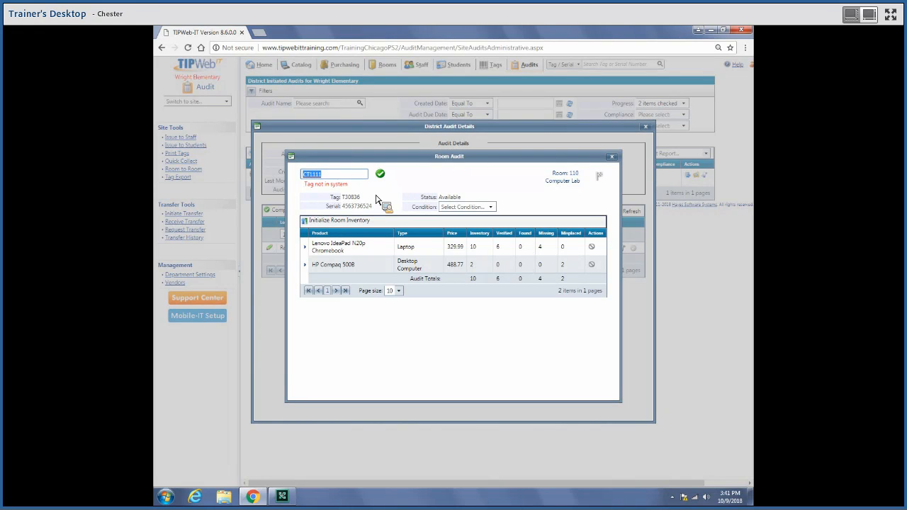
Start initializing inventory for Room 110 and look up "apple tablet" to select the Apple Tablet/iPad product
left_click(335, 225)
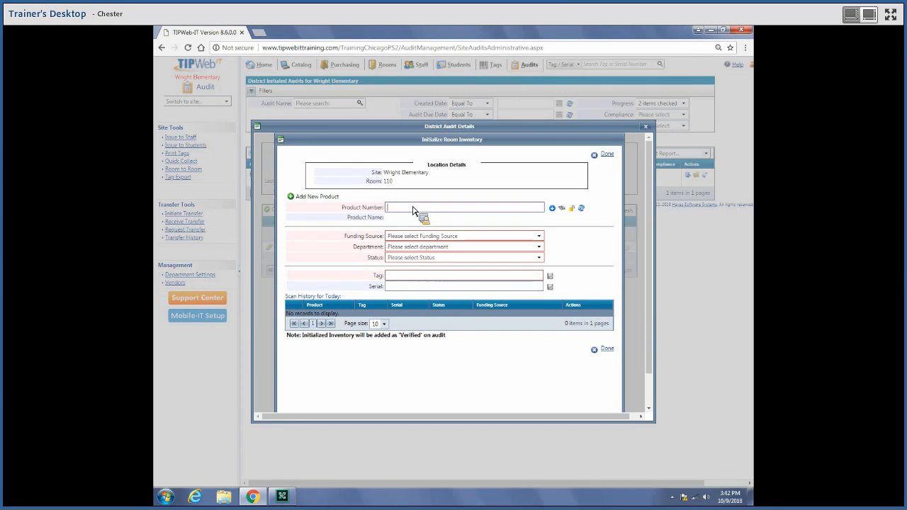
left_click(563, 211)
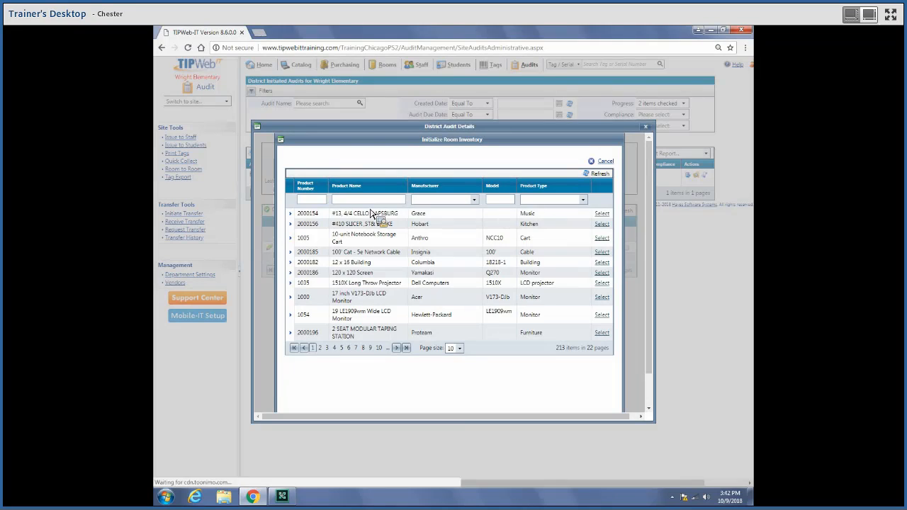
left_click(369, 203)
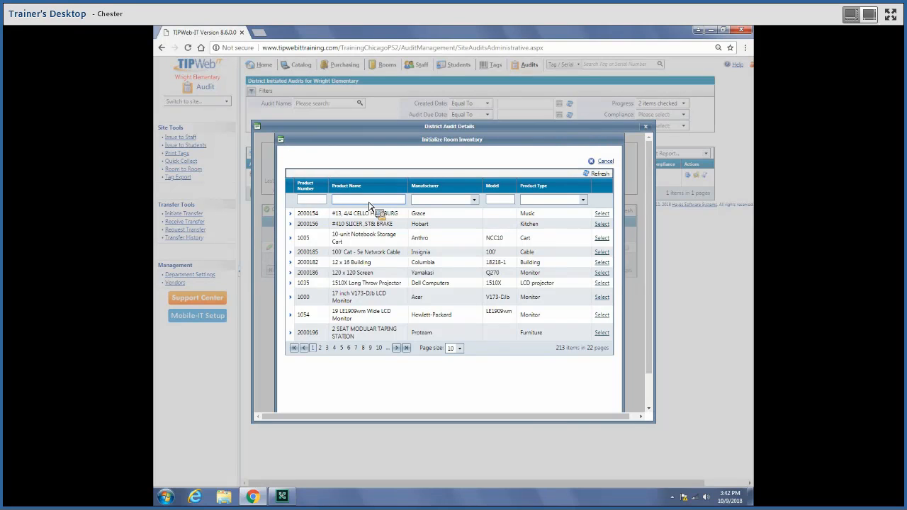
type("apple tablet")
key("Return")
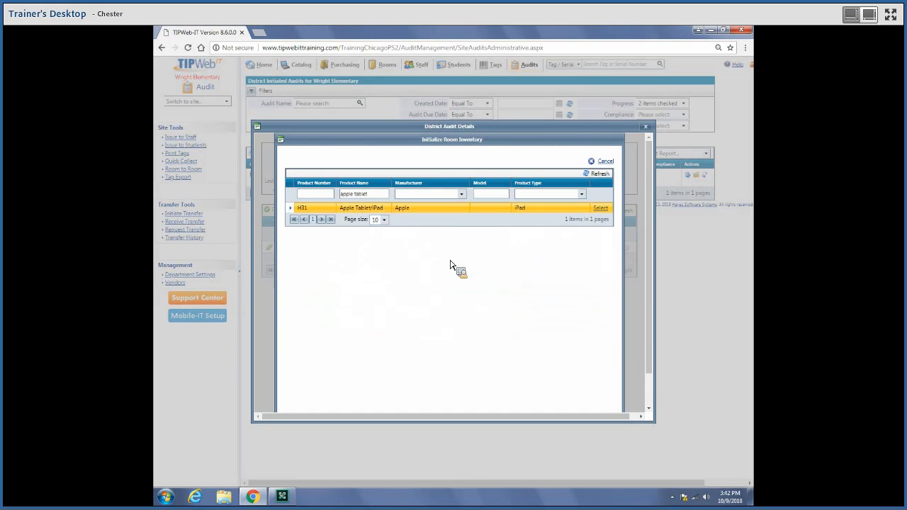
left_click(603, 210)
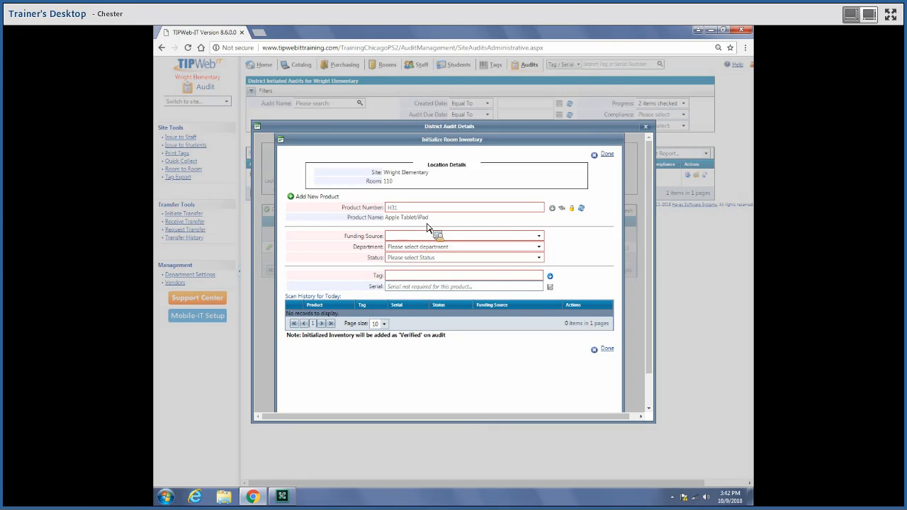
Set the new item's funding source to Federal, department to CTE and status to Available
left_click(540, 237)
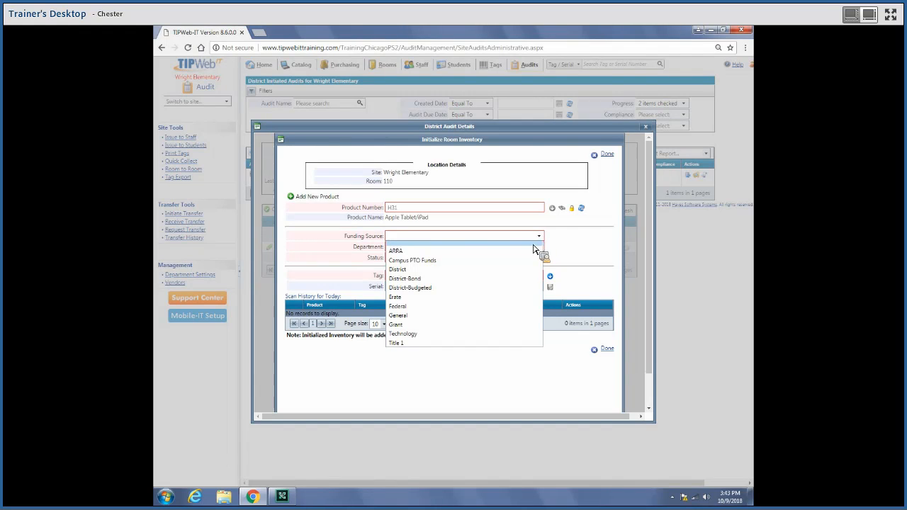
left_click(478, 307)
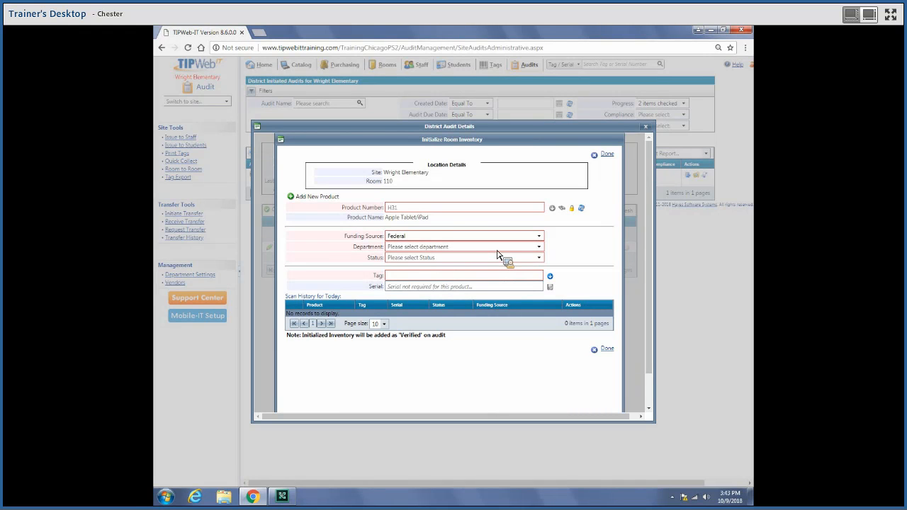
left_click(497, 250)
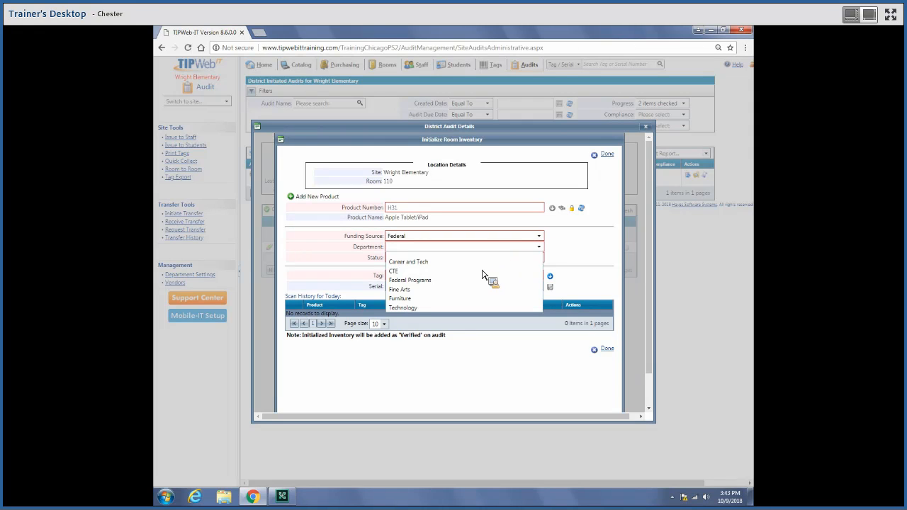
left_click(478, 270)
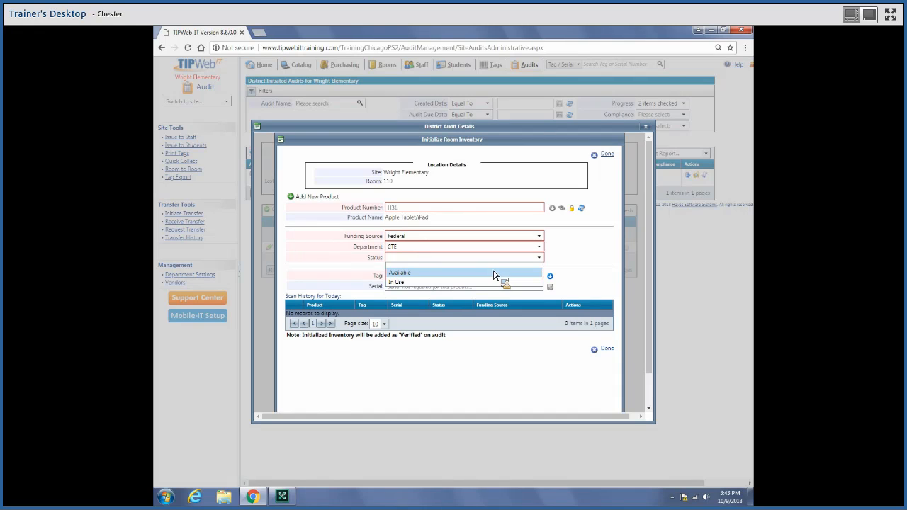
left_click(494, 275)
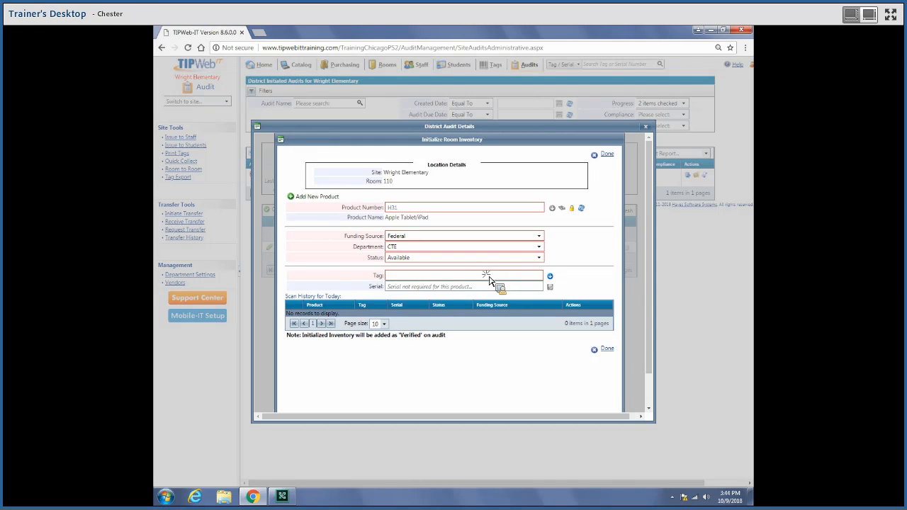
Save the item with tag CT1111 and serial CT1111, and finish initializing to return to the room audit
left_click(489, 278)
type("CT1111")
key("Return")
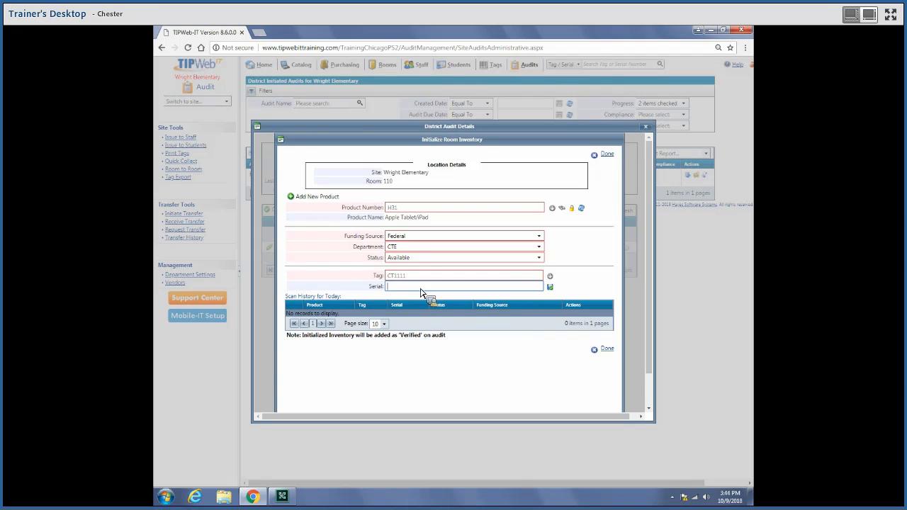
type("CT1111")
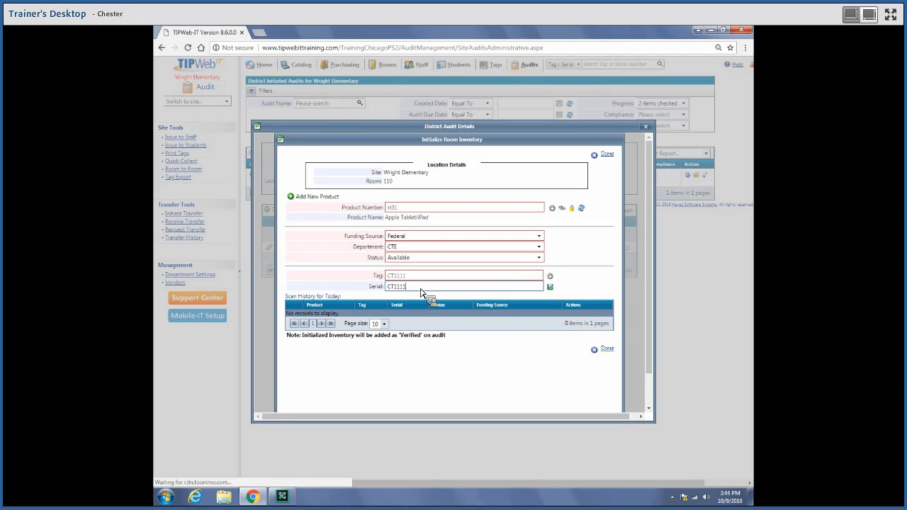
key("Return")
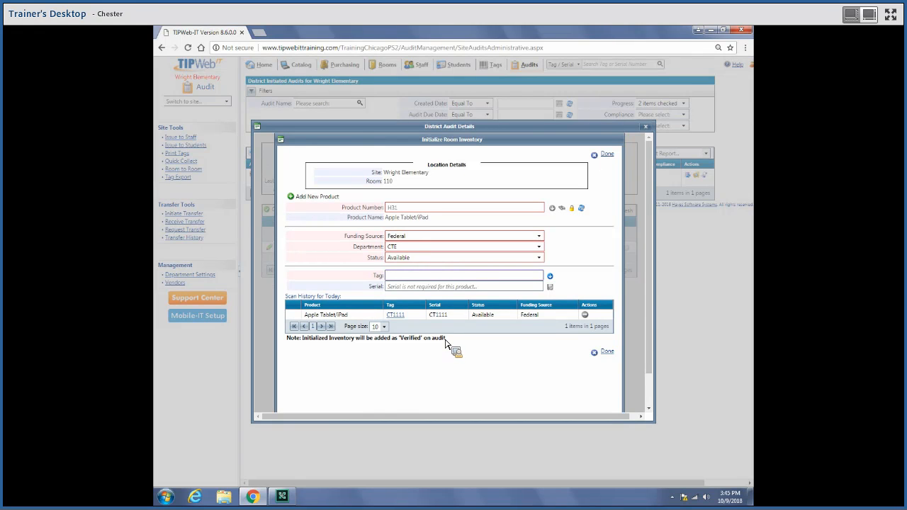
left_click(612, 354)
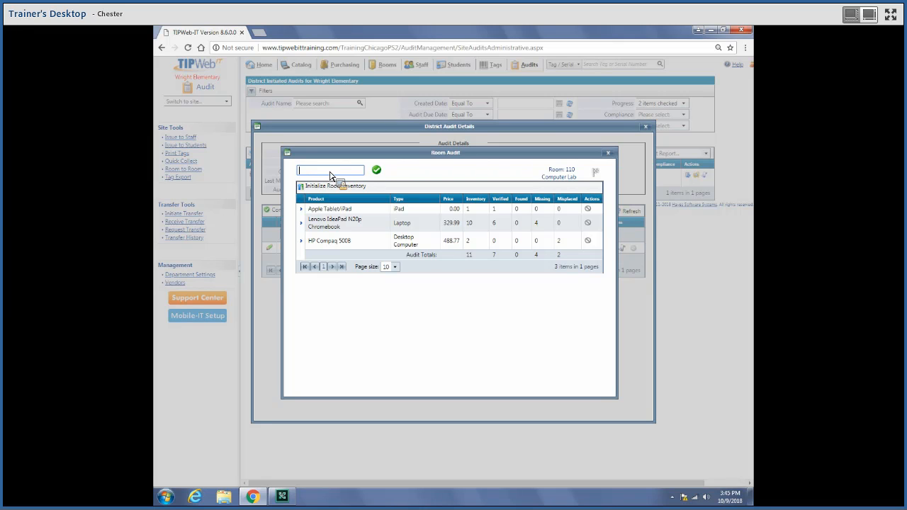
Close the Room 110 audit and filter the audit's locations for room 111
left_click(608, 155)
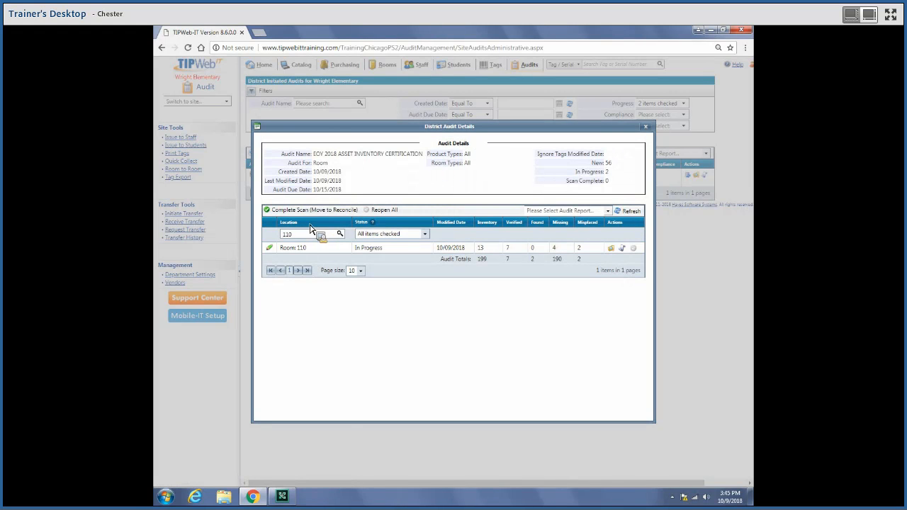
double_click(287, 234)
key("BackSpace")
type("111")
key("Return")
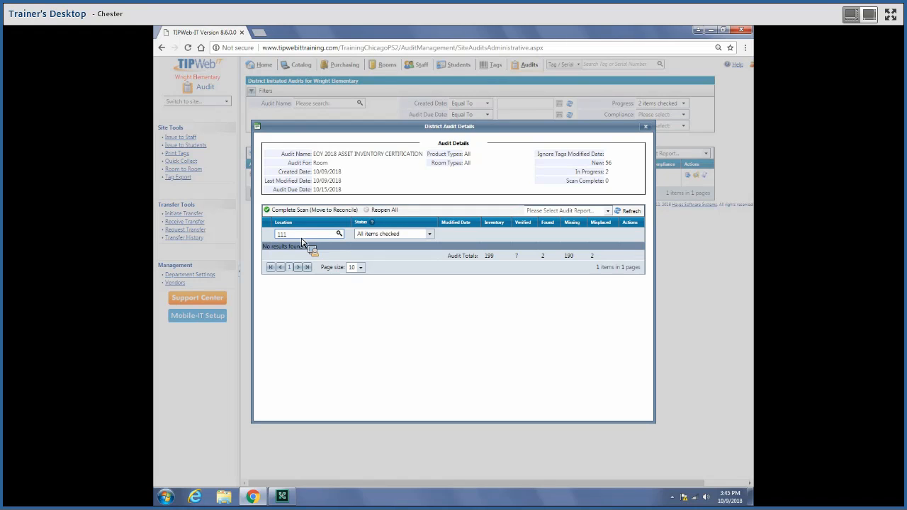
Close the audit details and reload the list of district initiated audits
left_click(646, 128)
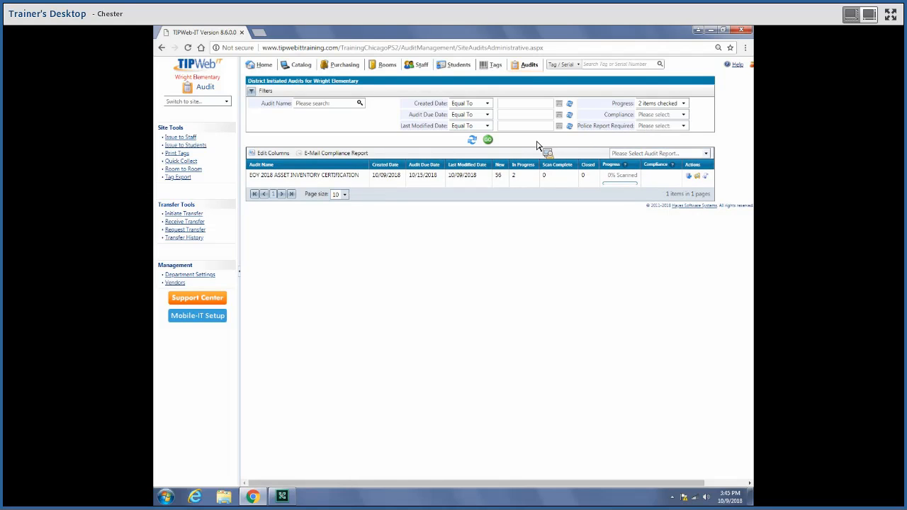
mouse_move(531, 71)
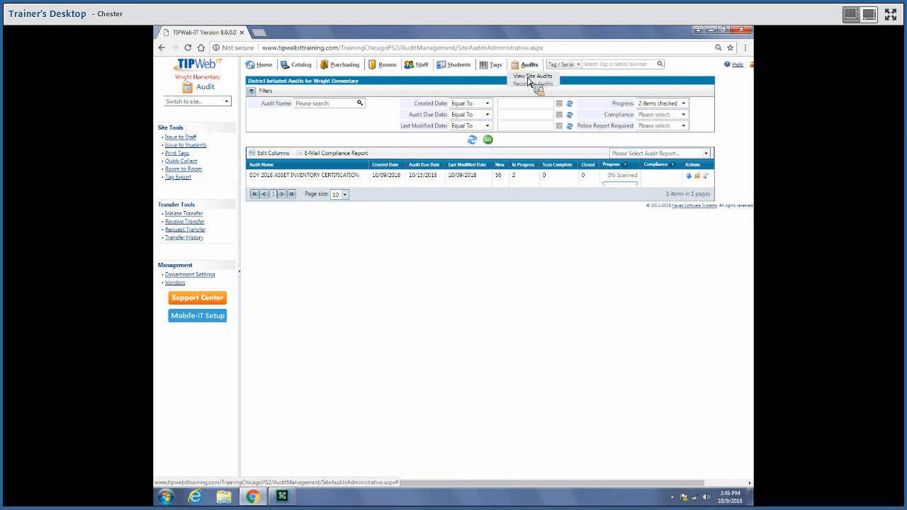
left_click(527, 82)
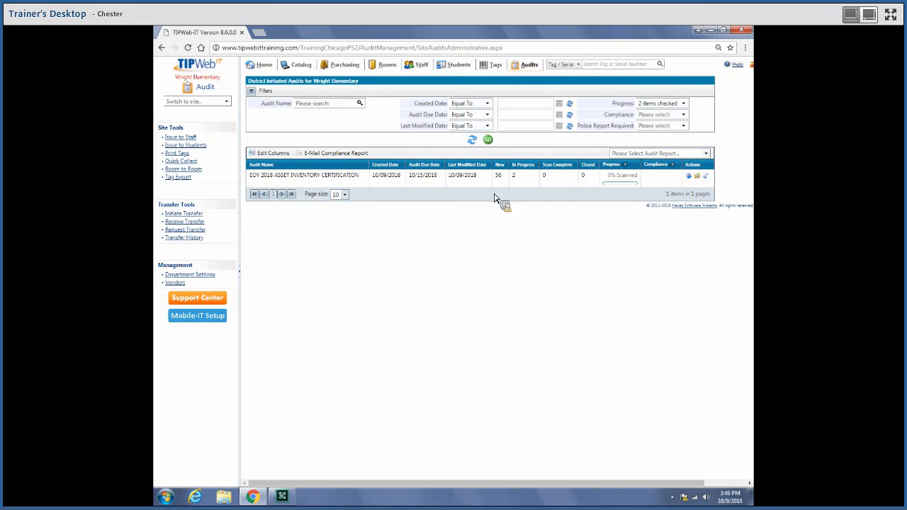
Generate the audit detail report for EOY 2018 ASSET INVENTORY CERTIFICATION arranged by audit information, and open the download full-screen in Excel
left_click(707, 177)
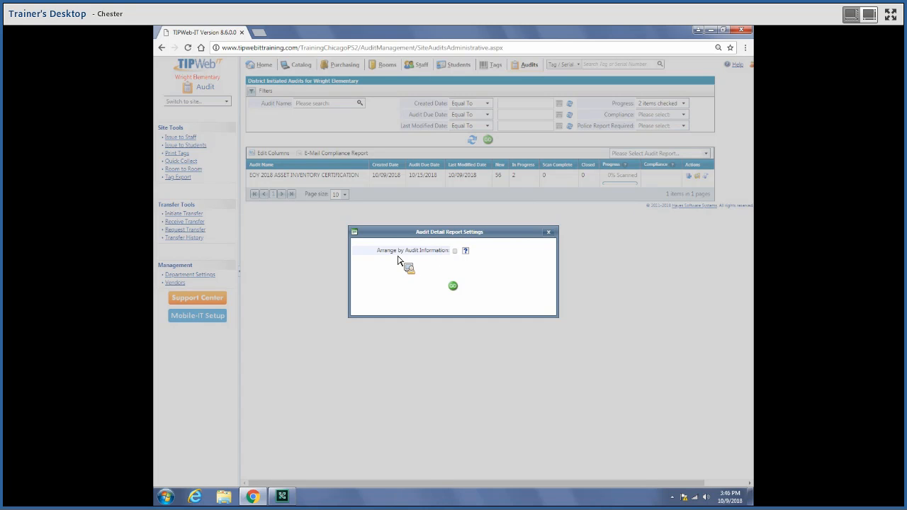
left_click(455, 251)
left_click(457, 289)
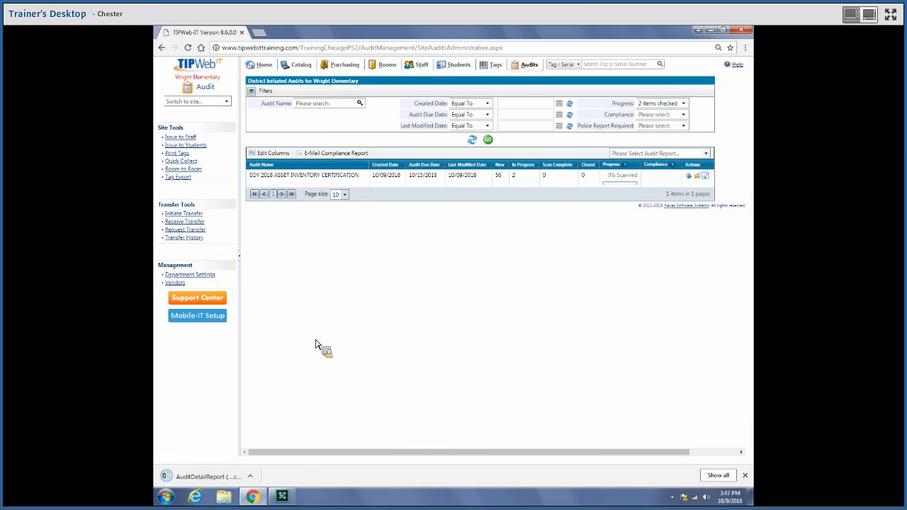
left_click(204, 479)
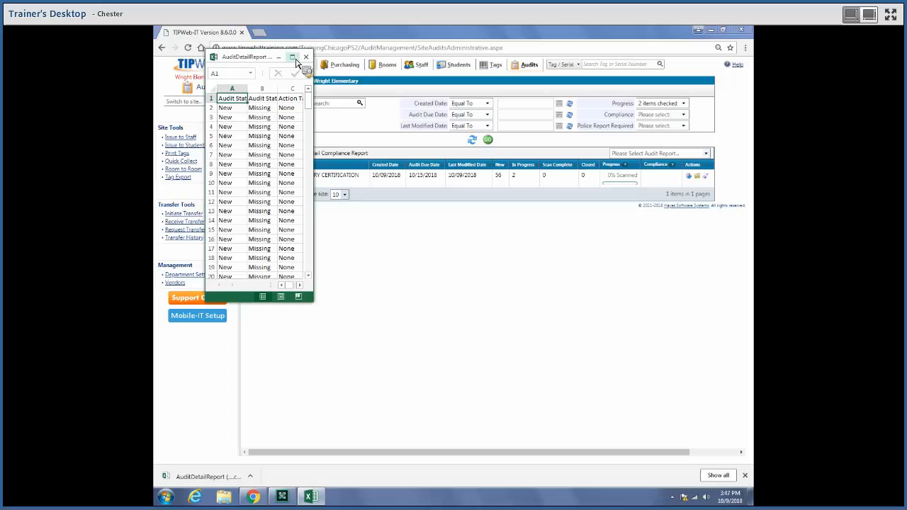
left_click(292, 57)
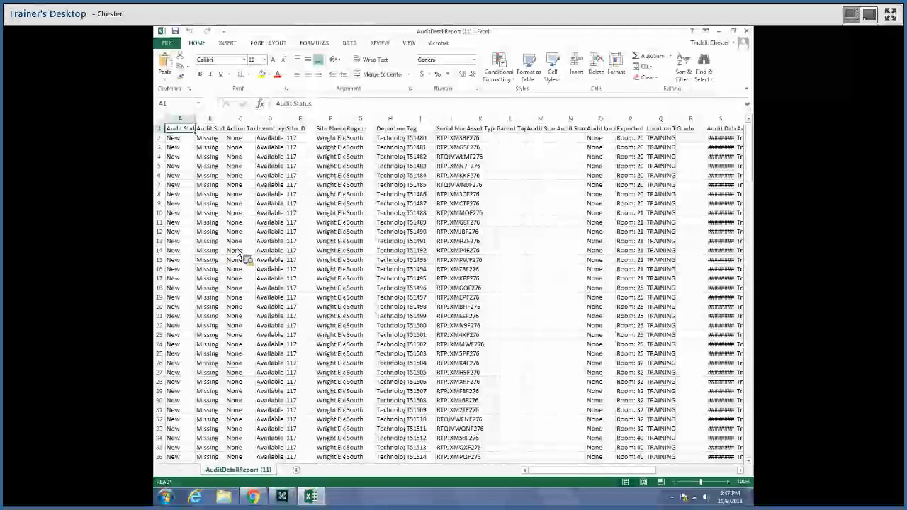
Widen the Audit State, Inventory Status and Expected Location columns to show their full headings and fill each with yellow
left_click(213, 119)
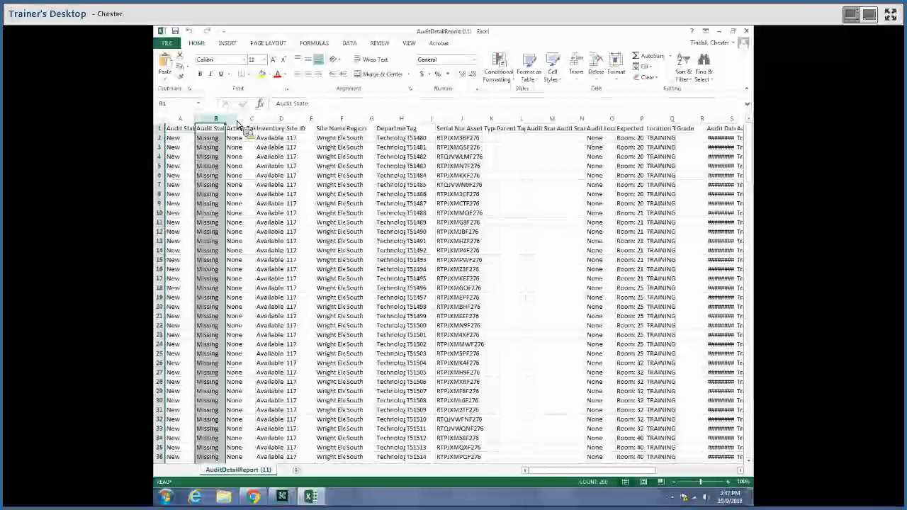
double_click(226, 119)
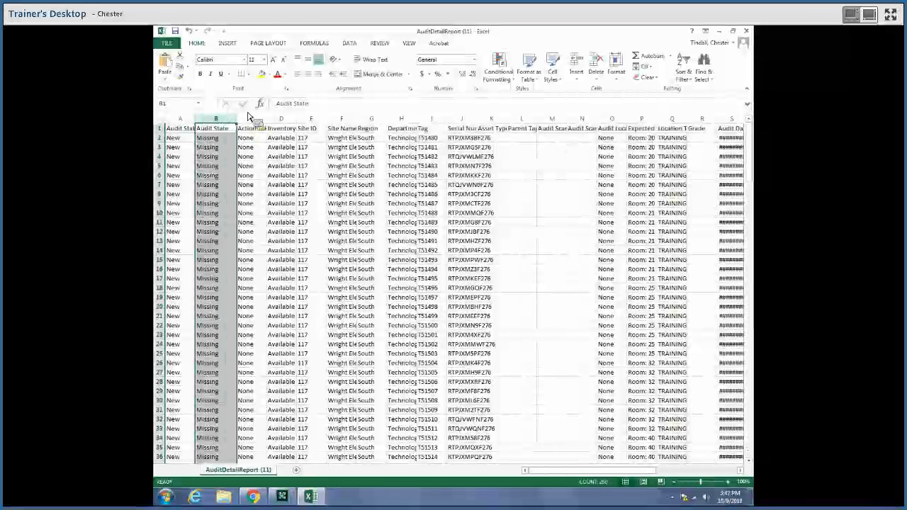
left_click(262, 75)
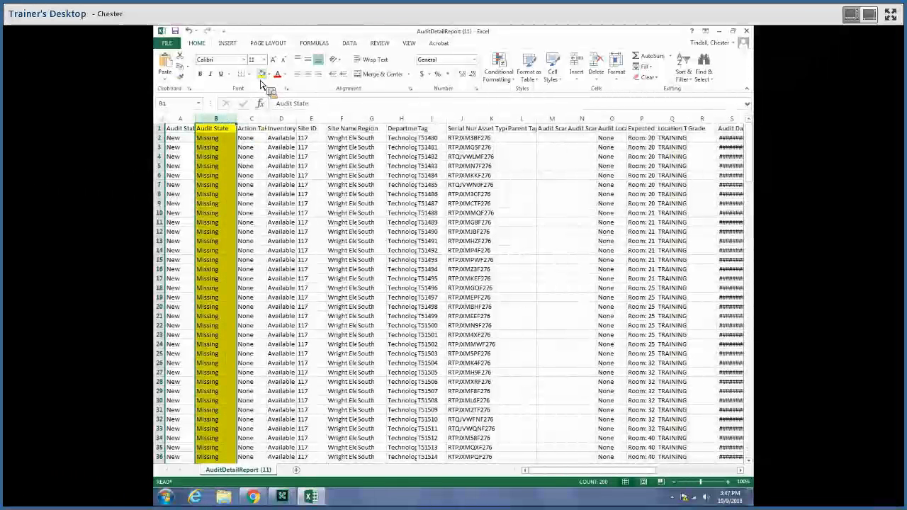
left_click_drag(296, 119, 327, 125)
left_click(286, 119)
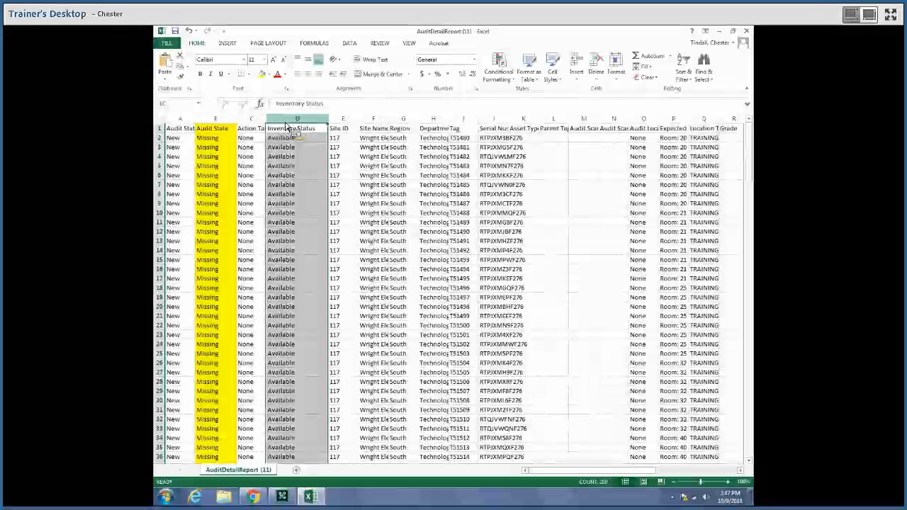
left_click(263, 74)
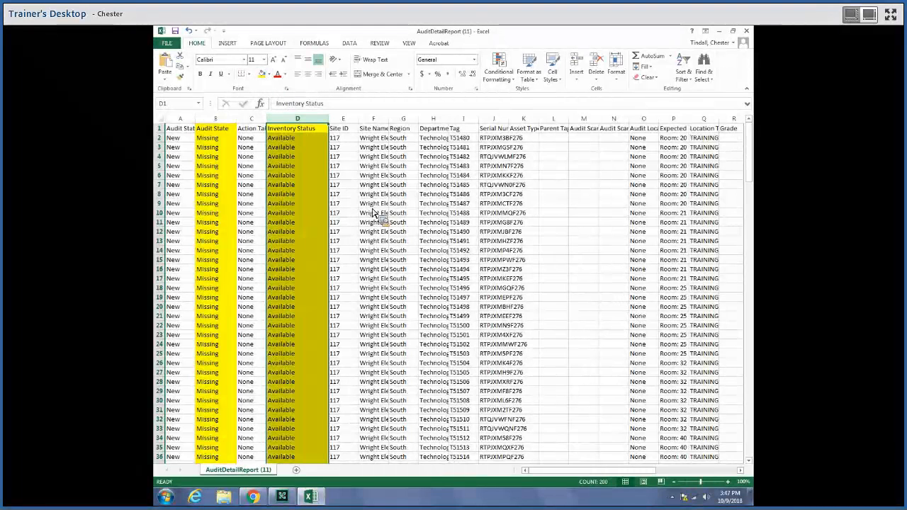
left_click_drag(690, 120, 719, 126)
left_click(685, 119)
left_click(263, 75)
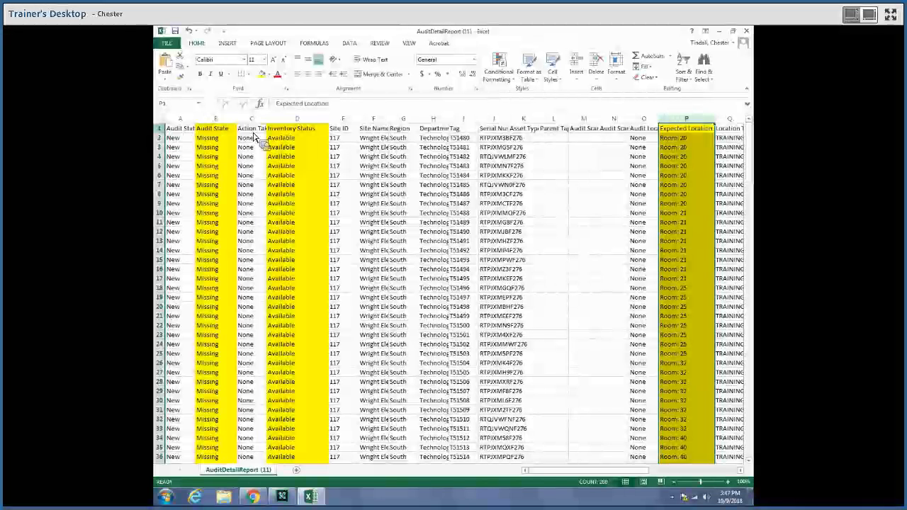
Add filters to the header row and filter Audit State to show only Missing
left_click(159, 129)
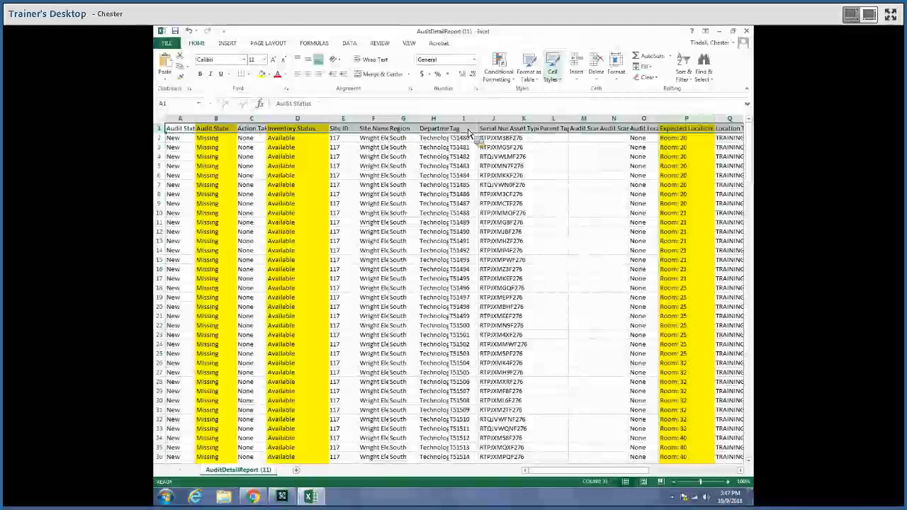
left_click(691, 66)
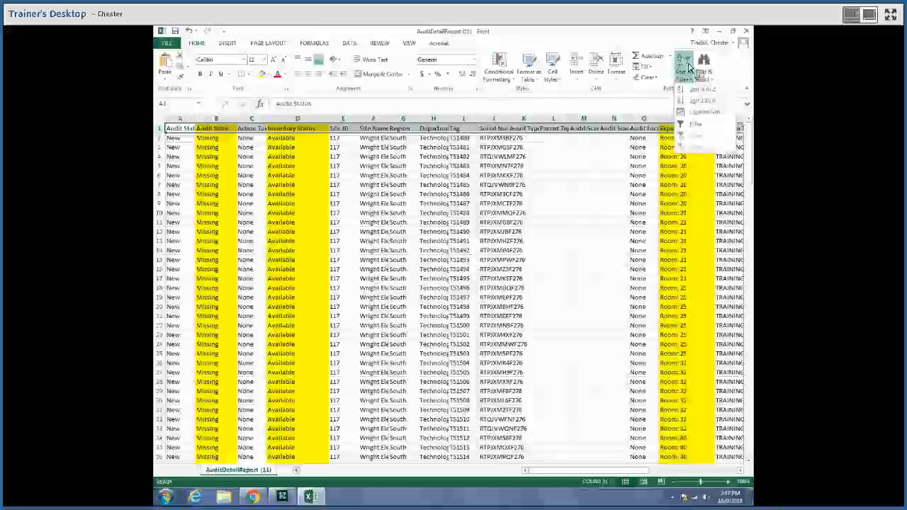
left_click(695, 126)
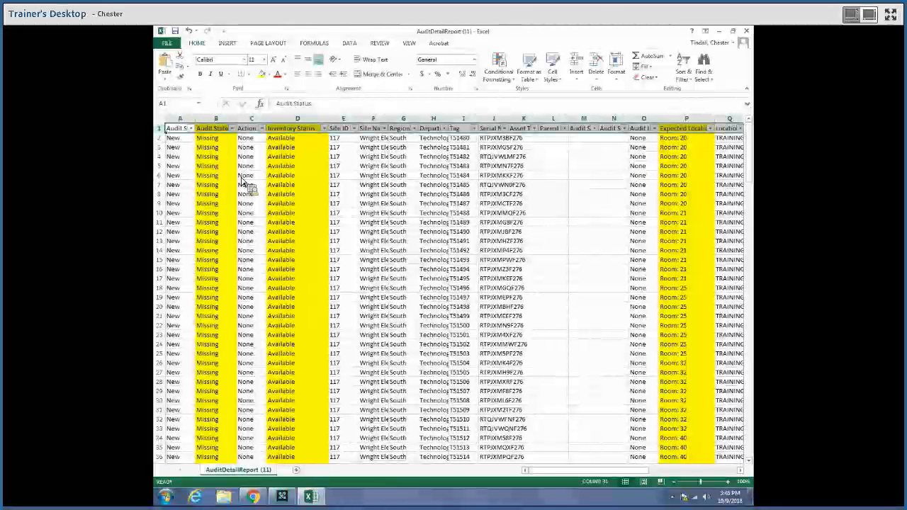
left_click(234, 131)
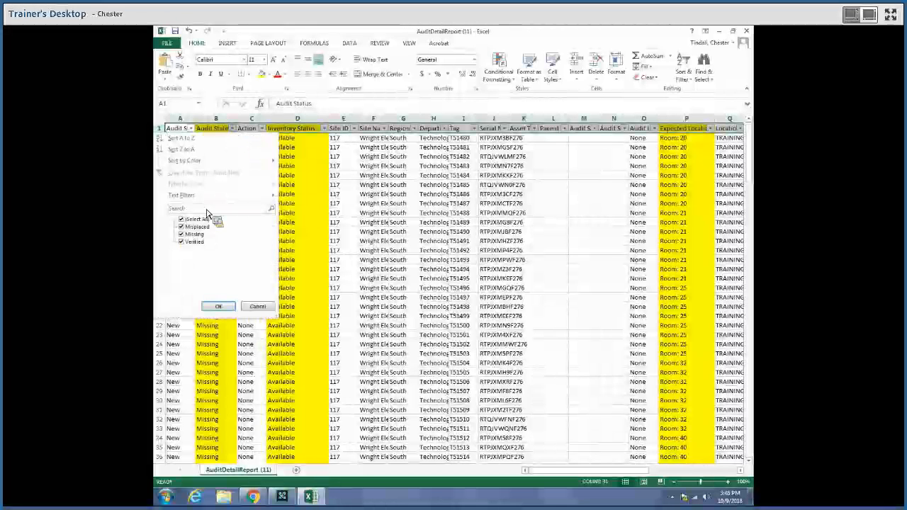
left_click(181, 241)
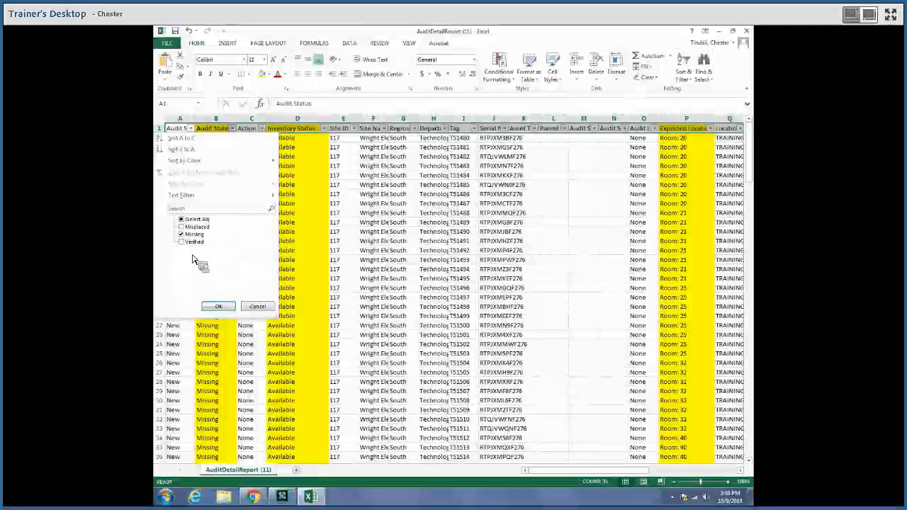
left_click(219, 307)
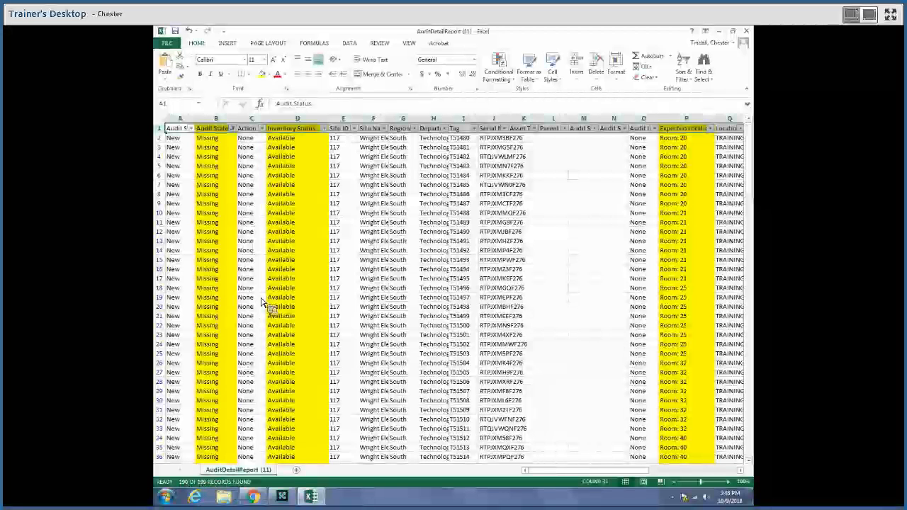
Filter Inventory Status to show only Available, excluding Pending Transfer
left_click(325, 128)
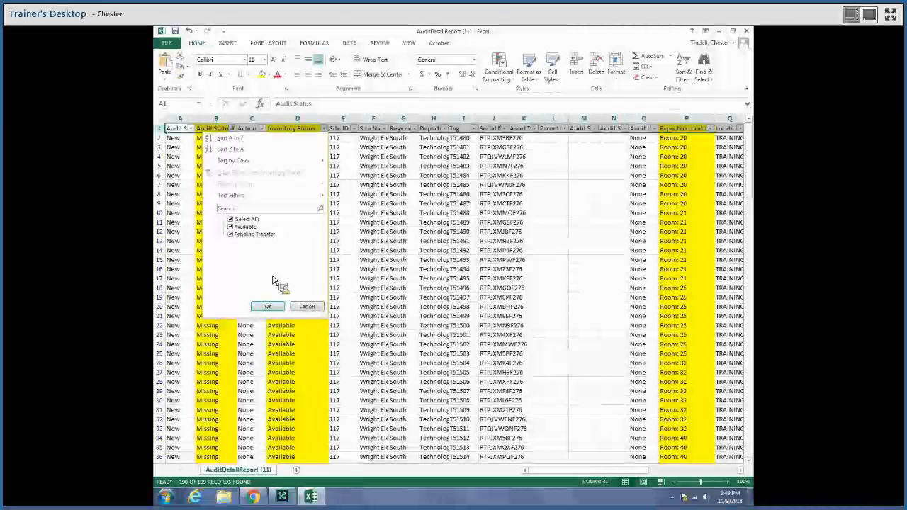
left_click(255, 235)
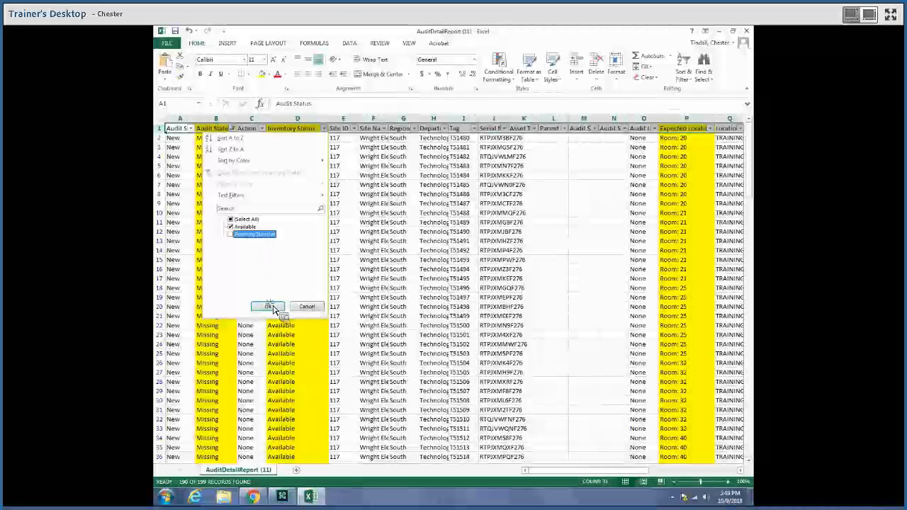
left_click(269, 306)
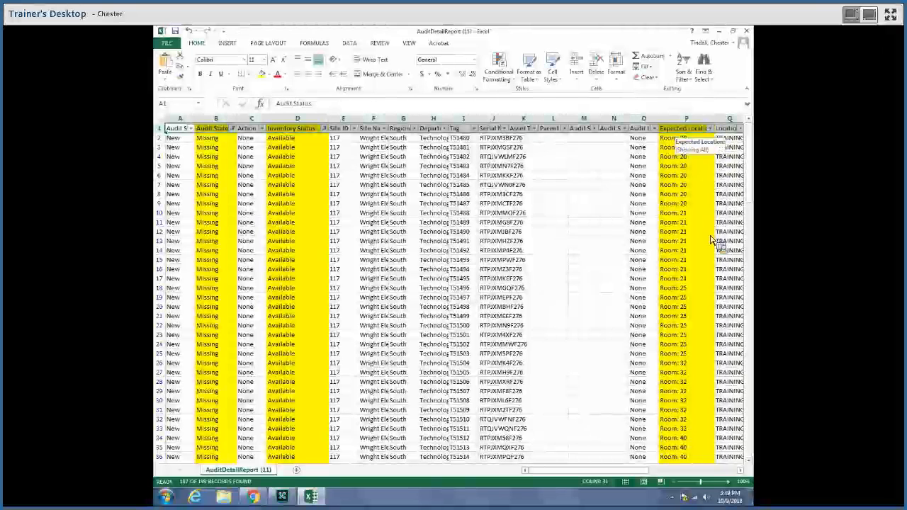
Review the rooms offered in the Expected Location filter, keeping all of them selected
left_click(710, 128)
left_click_drag(709, 236, 709, 238)
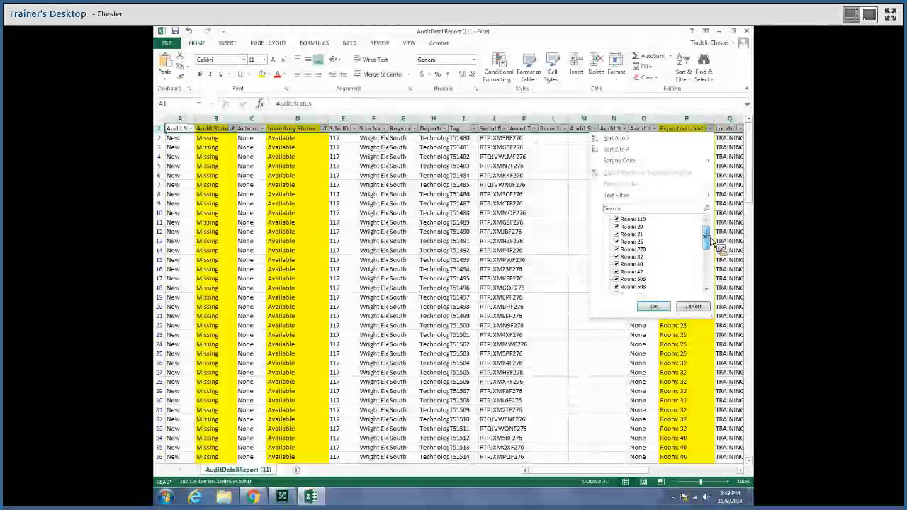
mouse_move(710, 242)
left_mouse_down()
mouse_move(710, 289)
mouse_move(708, 234)
left_mouse_up()
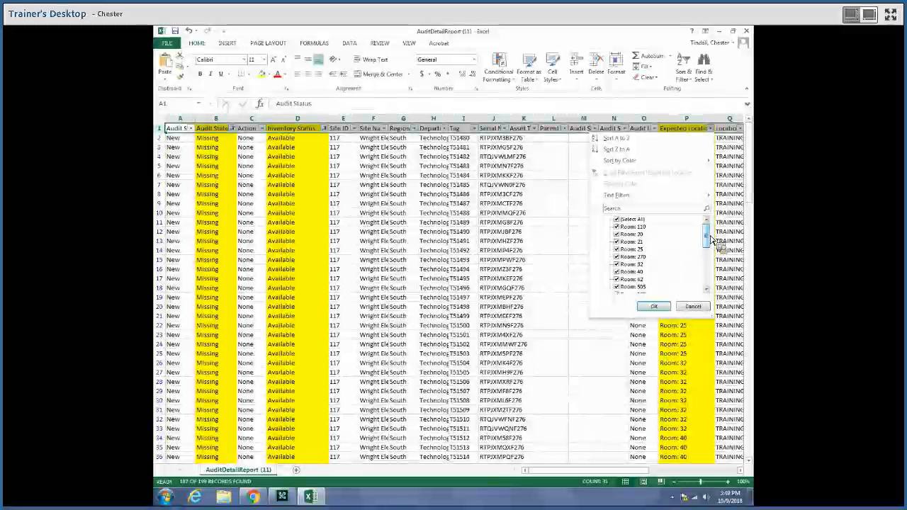
left_click_drag(712, 241, 705, 290)
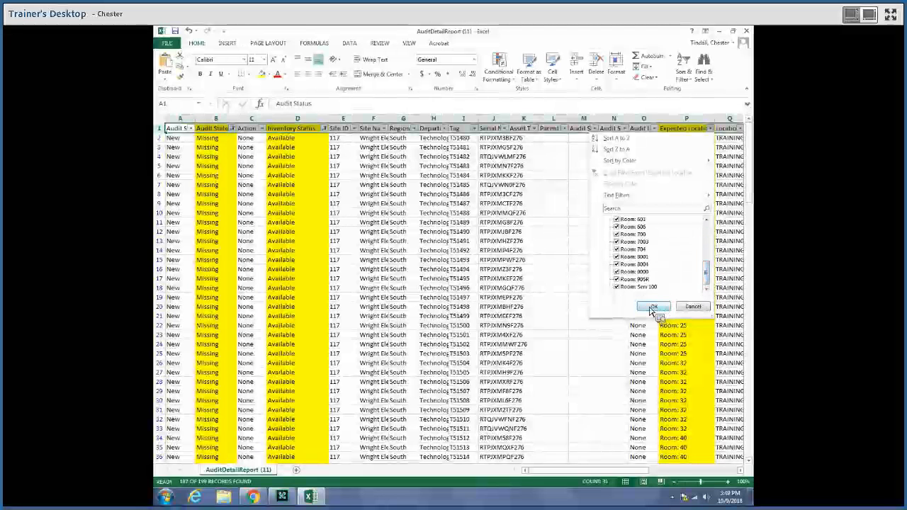
left_click(652, 308)
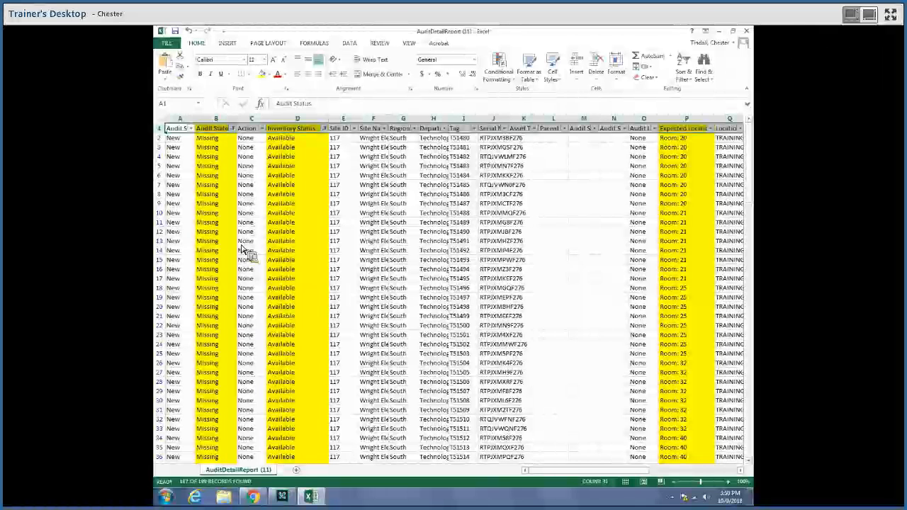
Insert a blank row above the headers and enter "Police Report Number" followed by the report number in cell A1
right_click(165, 134)
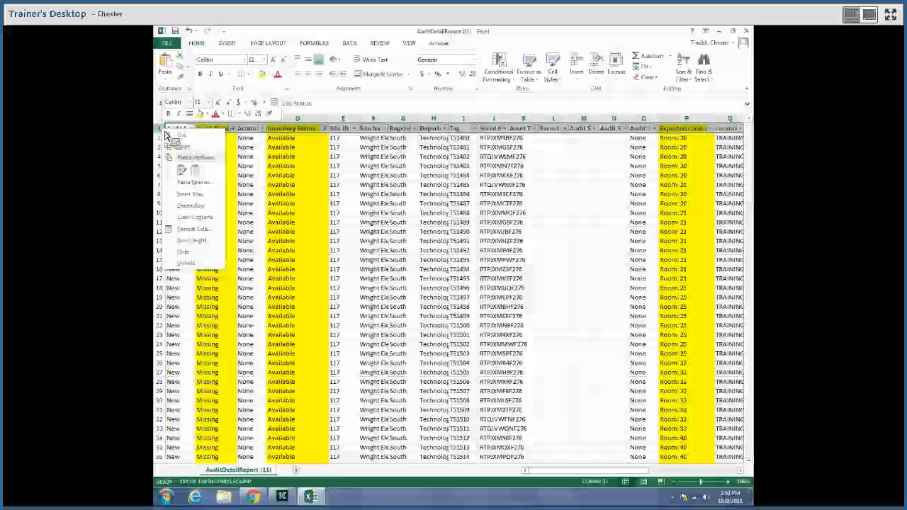
left_click(187, 196)
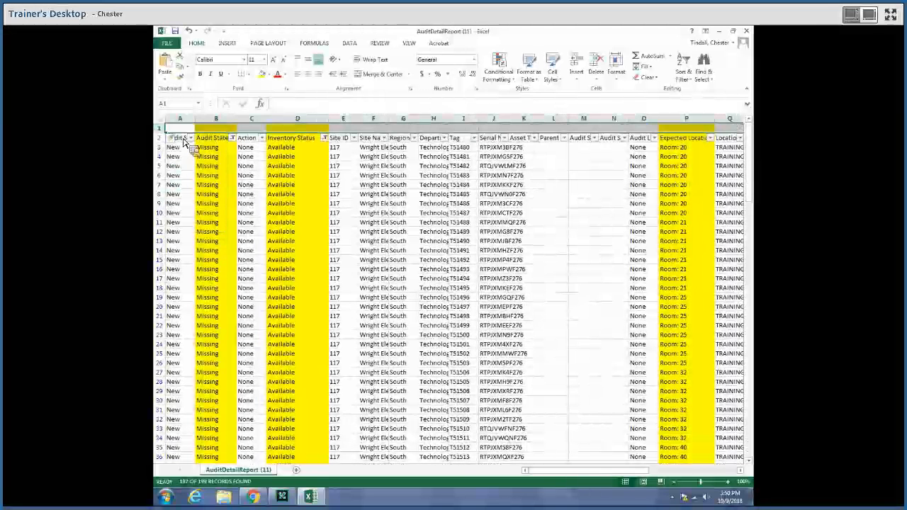
left_click(185, 131)
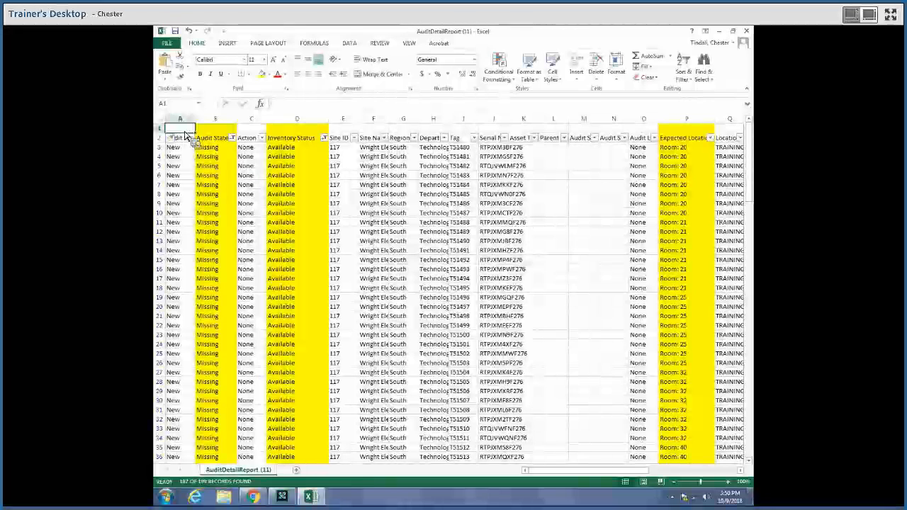
type("Police Report Number")
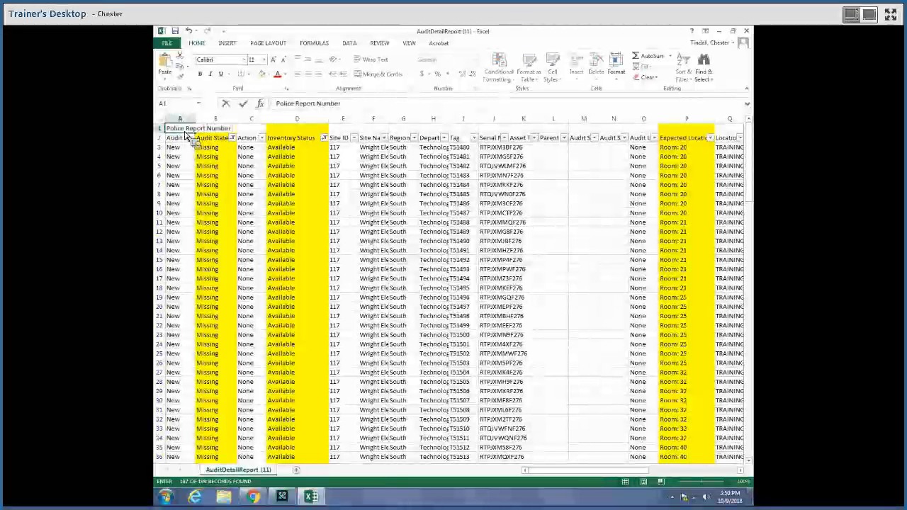
type(" 12345")
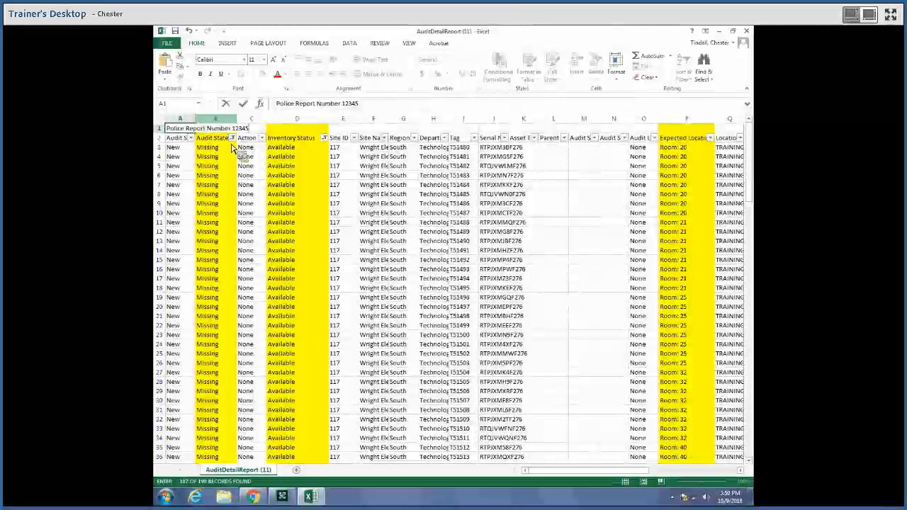
Save the report to the Desktop as an Excel Workbook named "Loop Office Audit Detail Report 2018" and close it
left_click(181, 141)
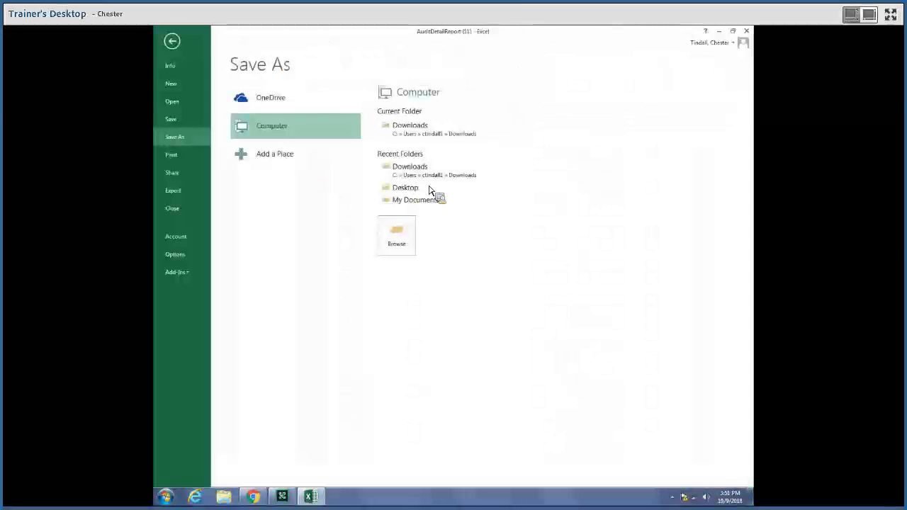
left_click(427, 190)
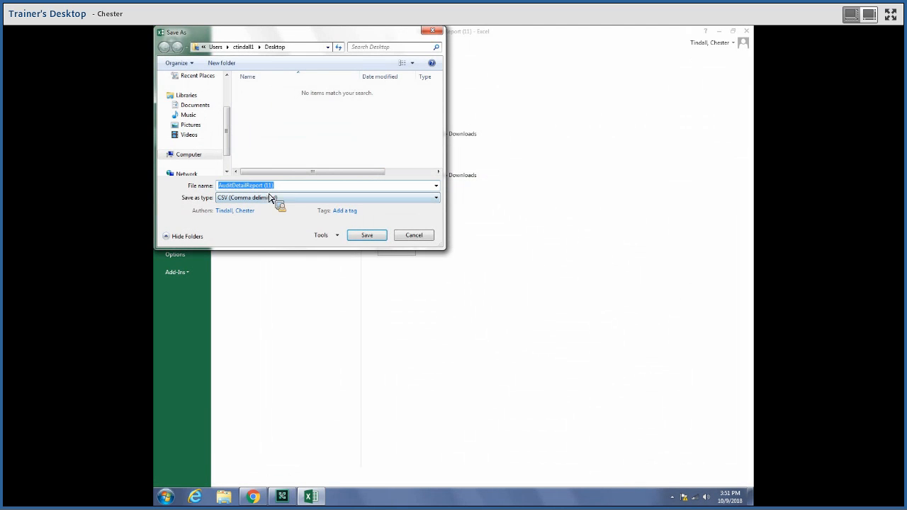
left_click(261, 197)
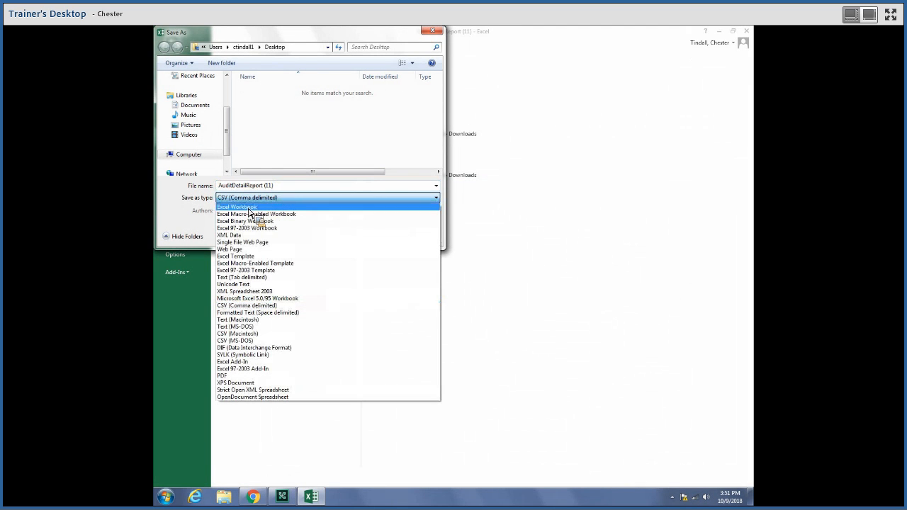
left_click(261, 206)
left_click(264, 186)
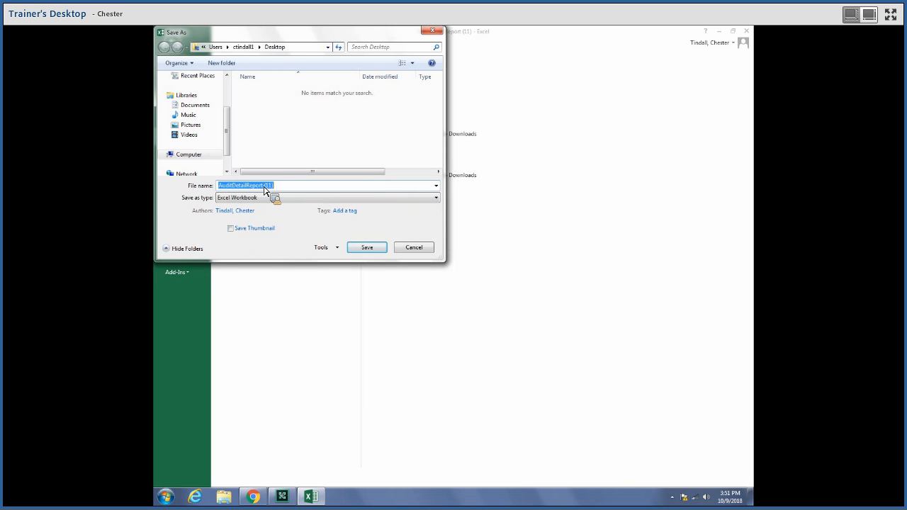
type("Lo")
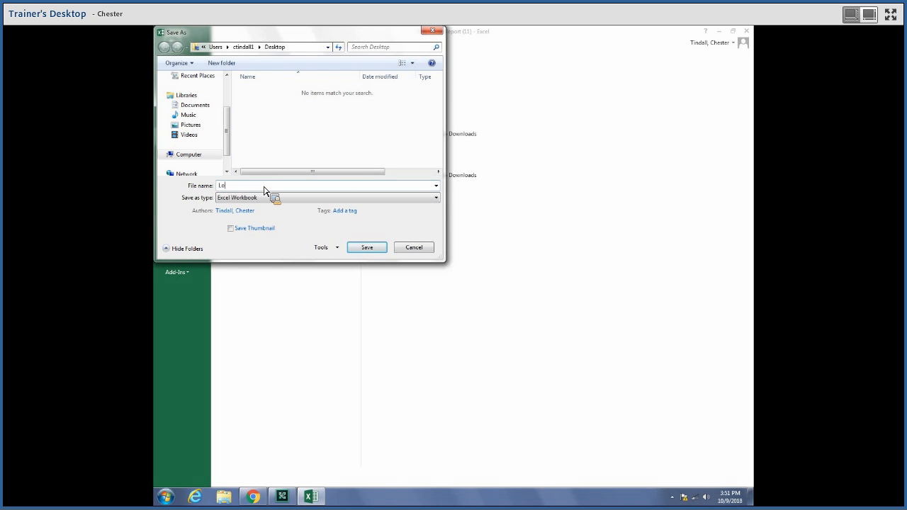
type("op Office Audit Detail Report 2018")
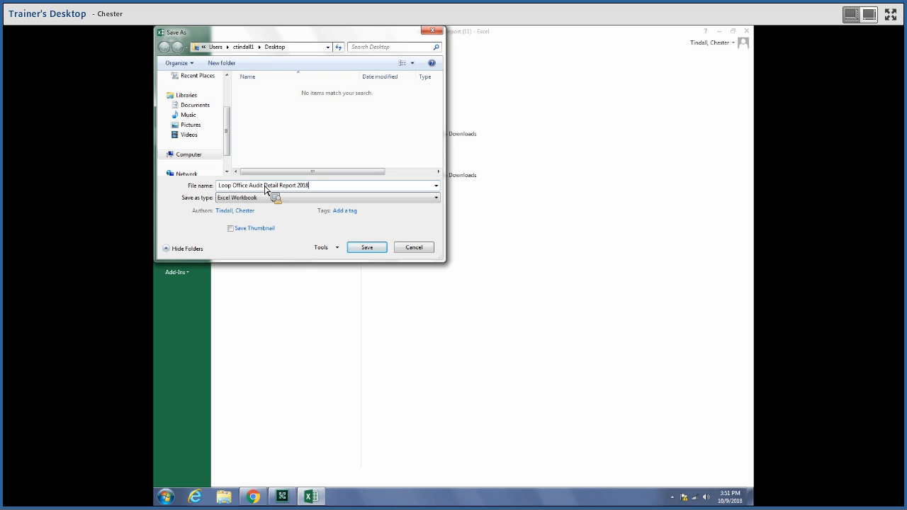
left_click(367, 247)
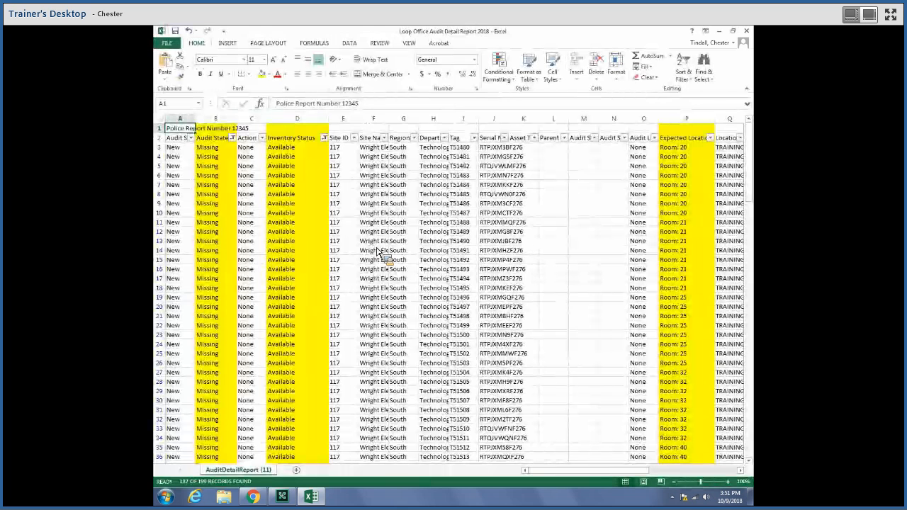
left_click(746, 31)
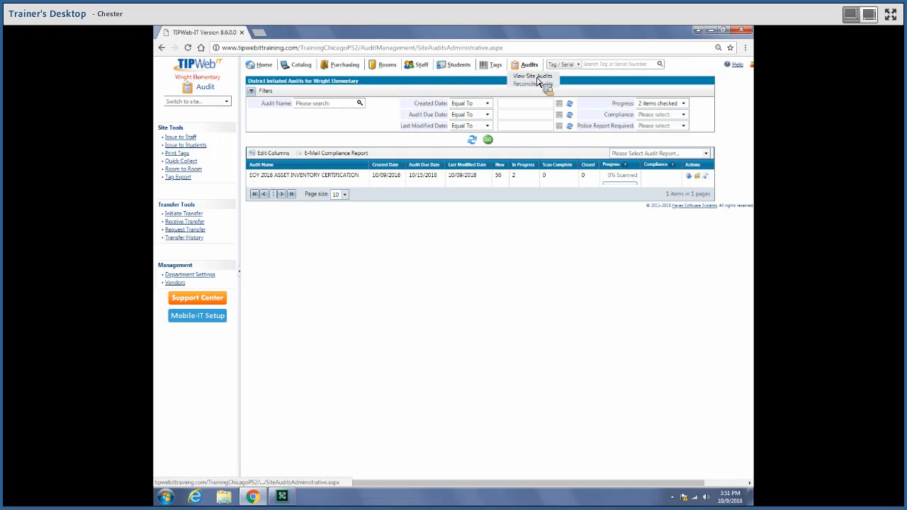
Open the EOY 2018 ASSET INVENTORY CERTIFICATION site audit and confirm Complete Scan to move it to reconciliation
left_click(538, 78)
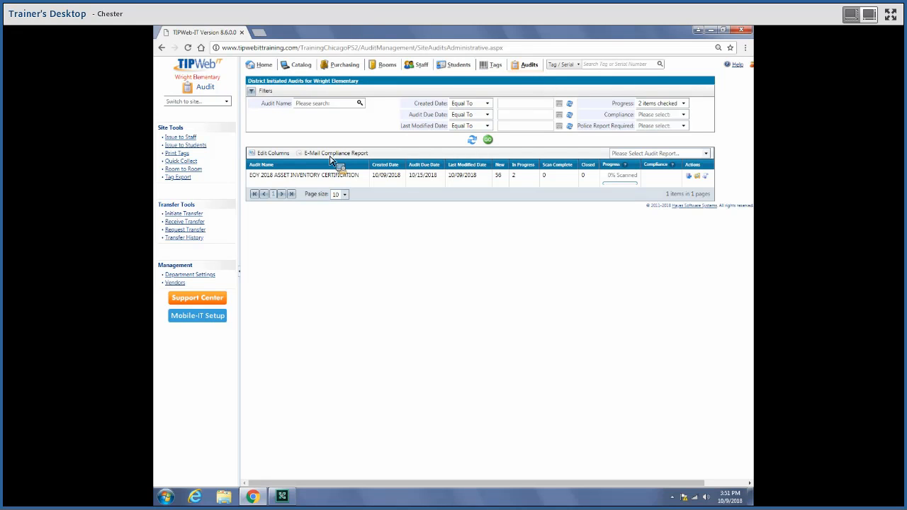
left_click(315, 180)
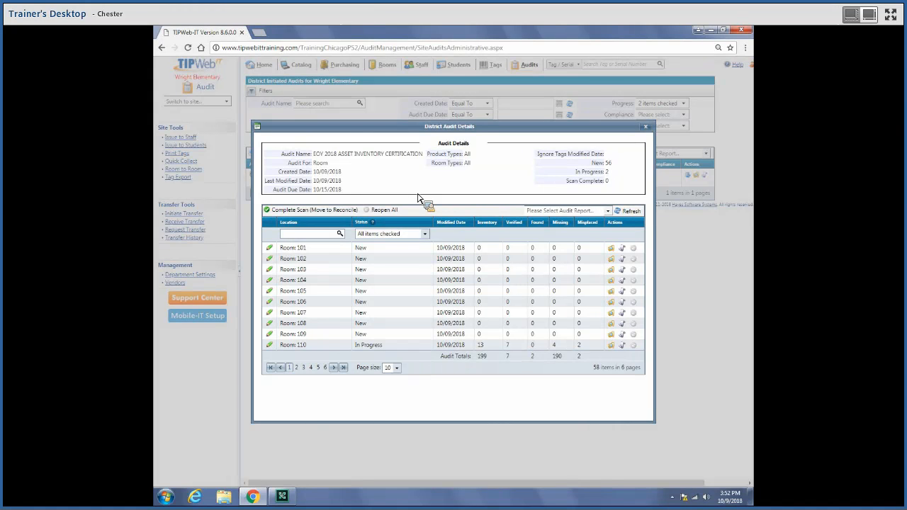
left_click(307, 212)
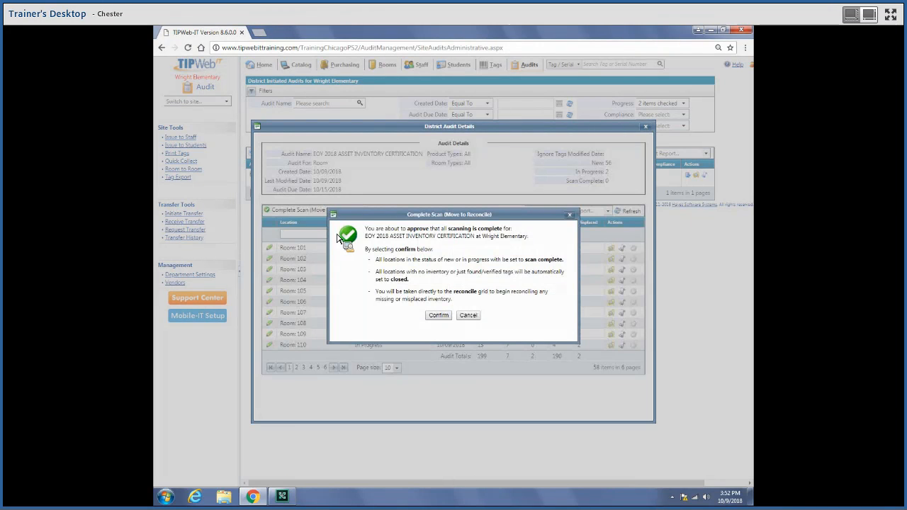
left_click(440, 316)
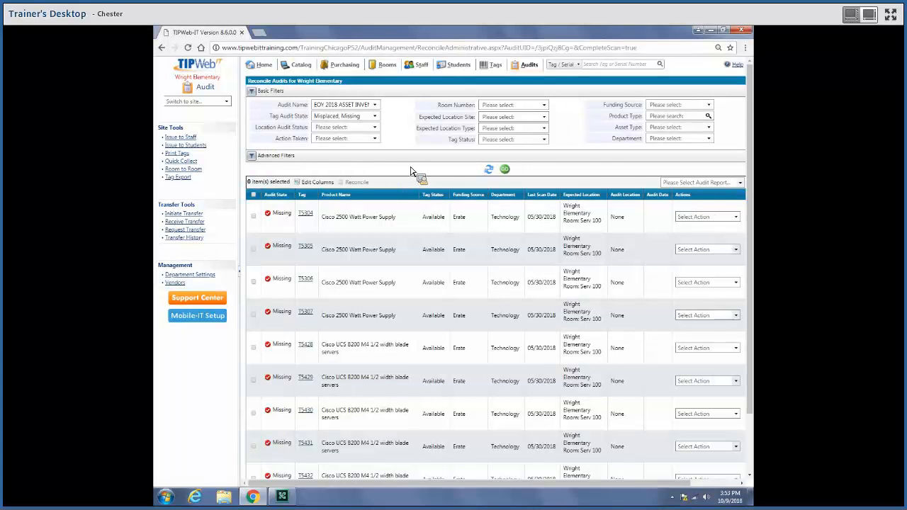
Filter the tags to reconcile by room numbers Front Office and Serv 100
left_click(506, 108)
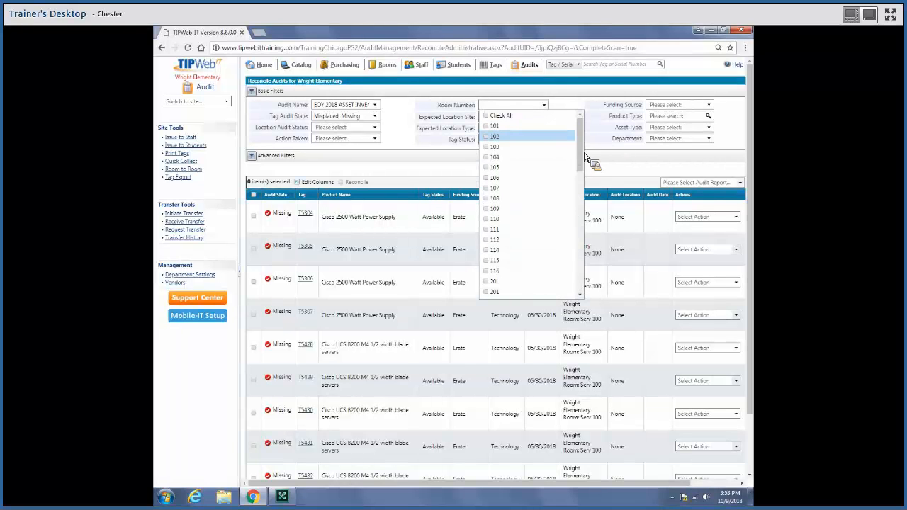
left_click_drag(583, 207, 580, 292)
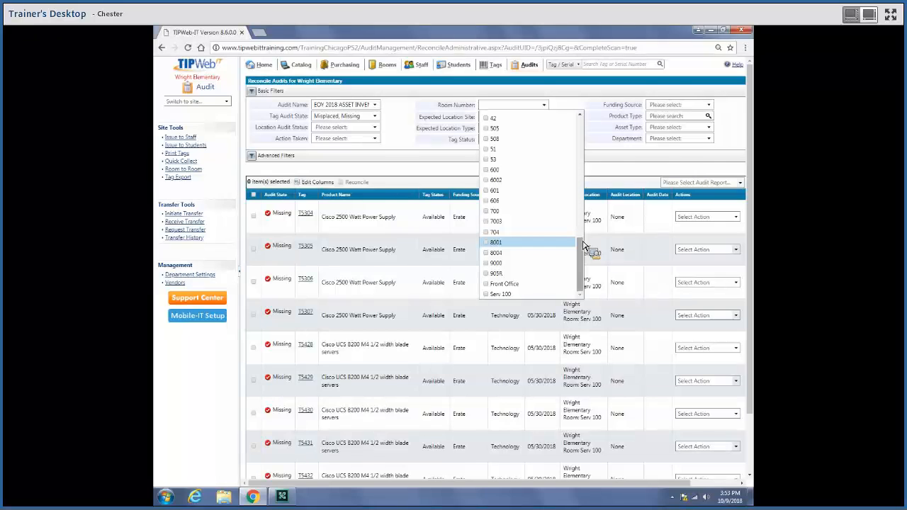
left_click(517, 284)
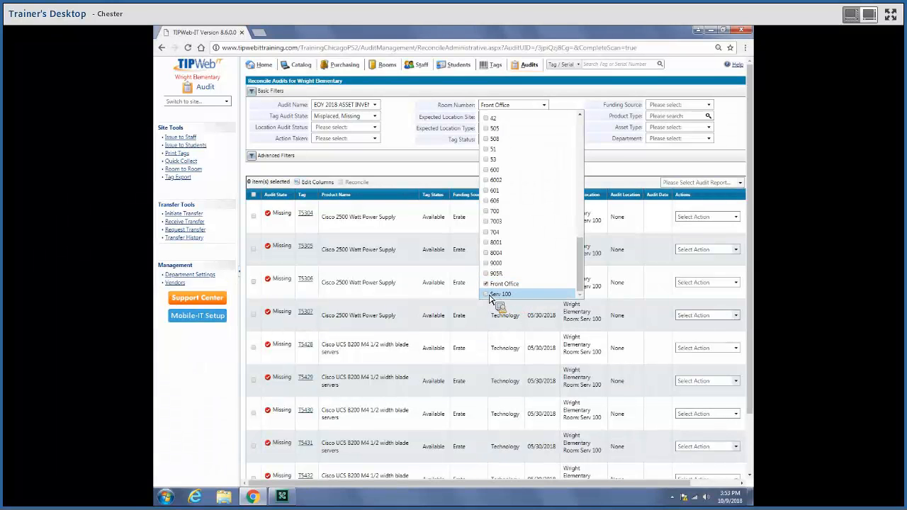
left_click(498, 294)
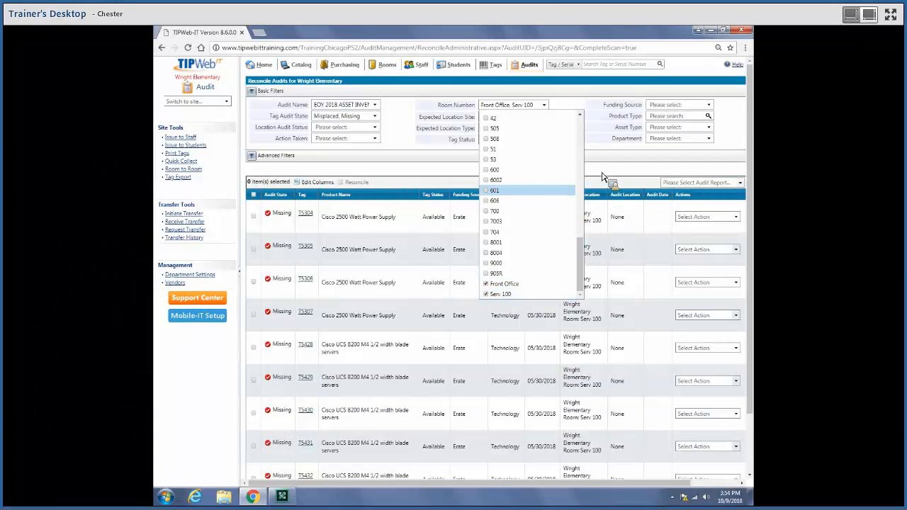
left_click(599, 177)
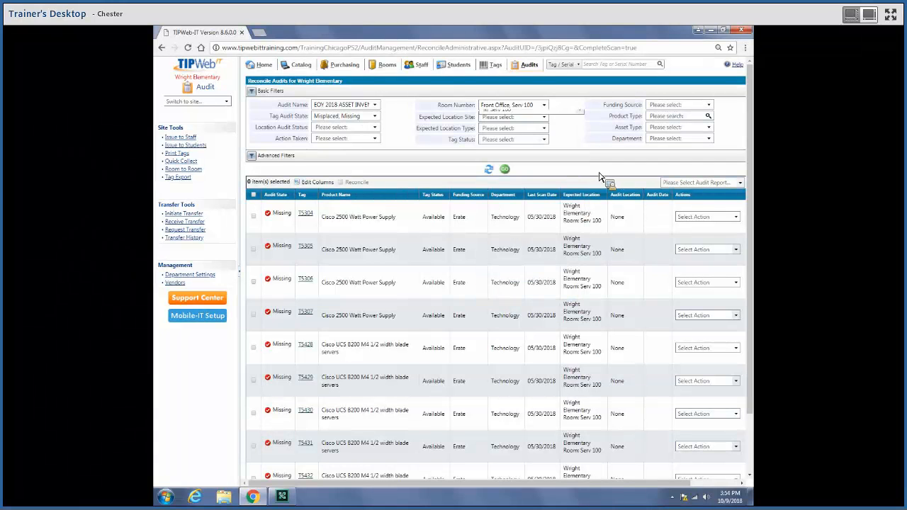
left_click(505, 171)
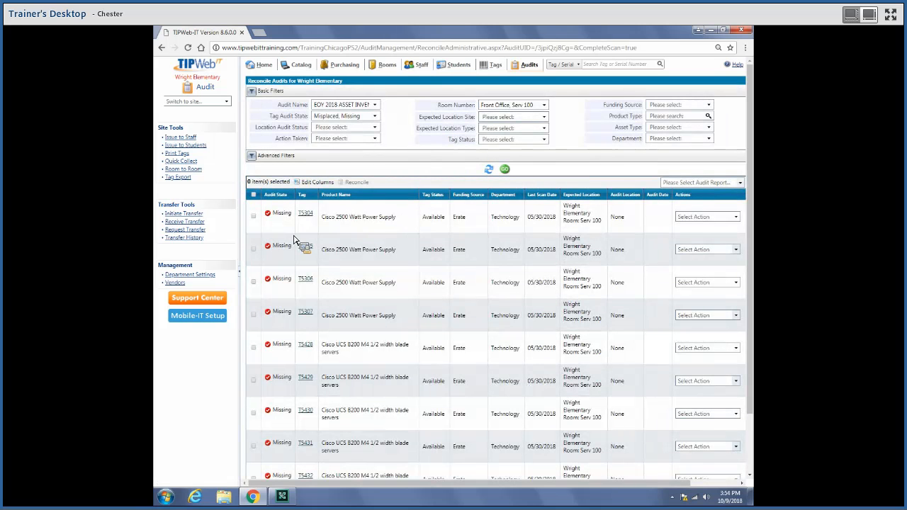
Select all the filtered tags for reconciliation with location Room, audit state Missing and action Ignore
left_click(254, 194)
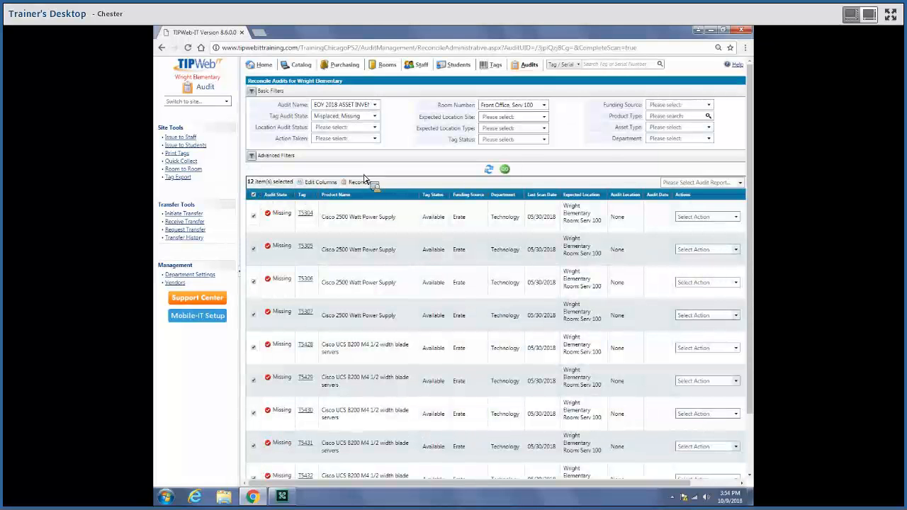
left_click(360, 182)
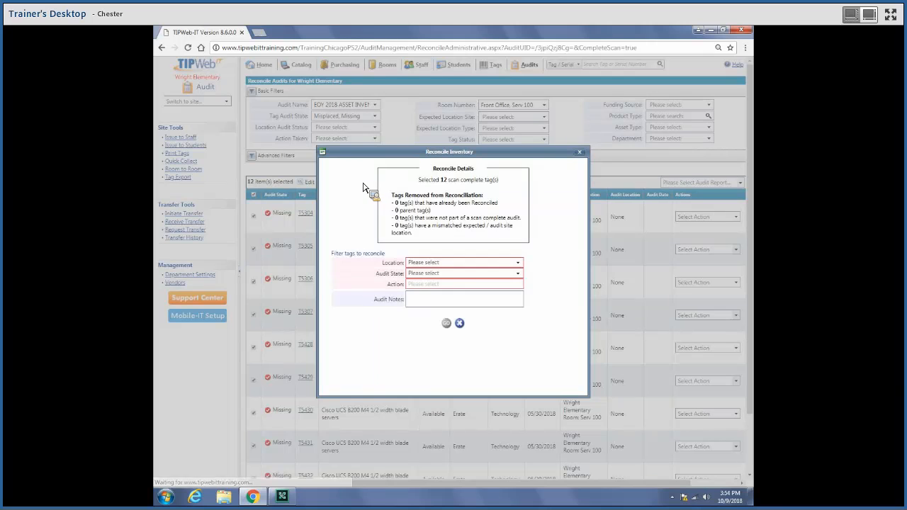
left_click(462, 265)
left_click(453, 269)
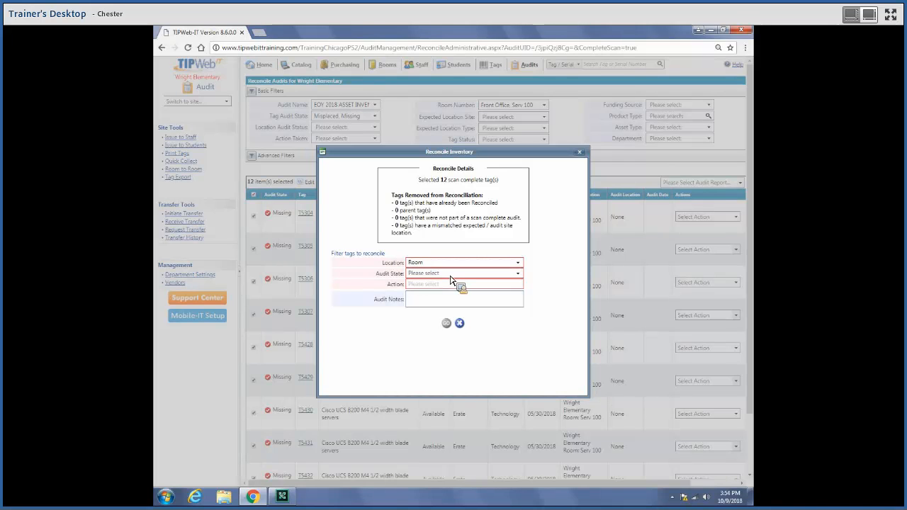
left_click(450, 275)
left_click(449, 296)
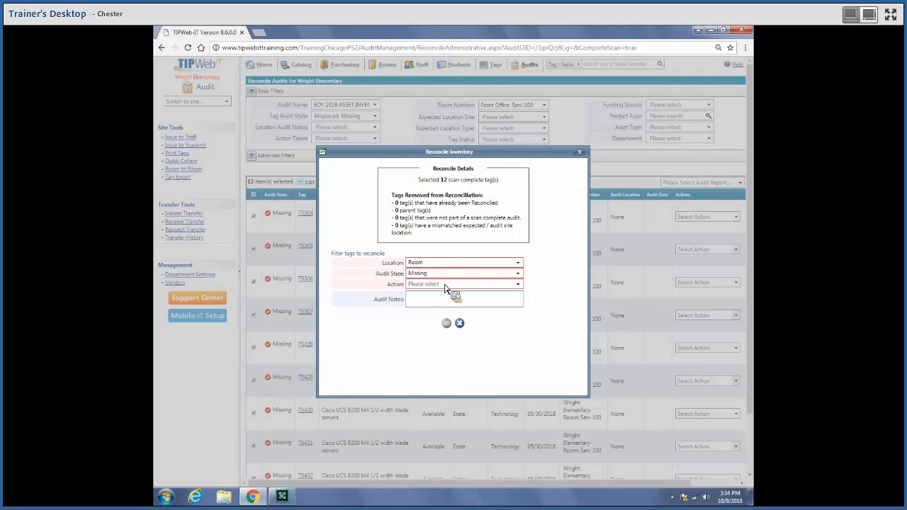
left_click(445, 285)
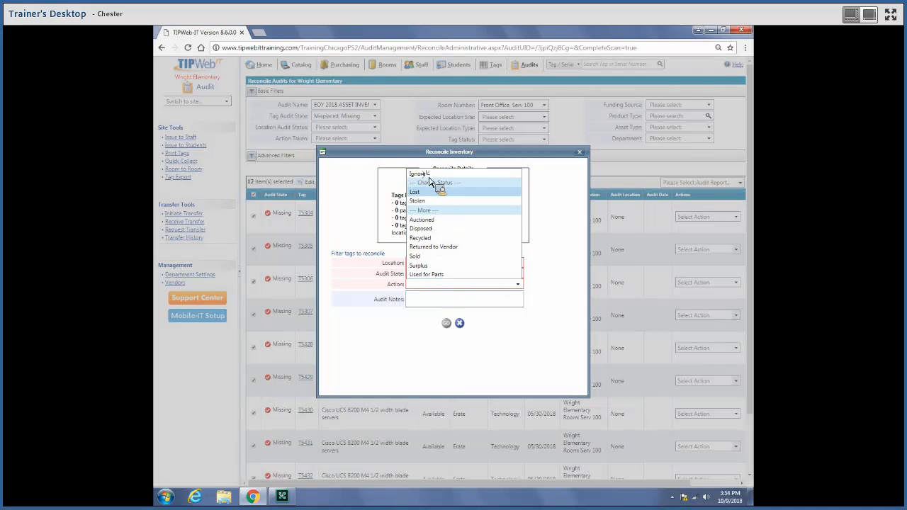
left_click(424, 173)
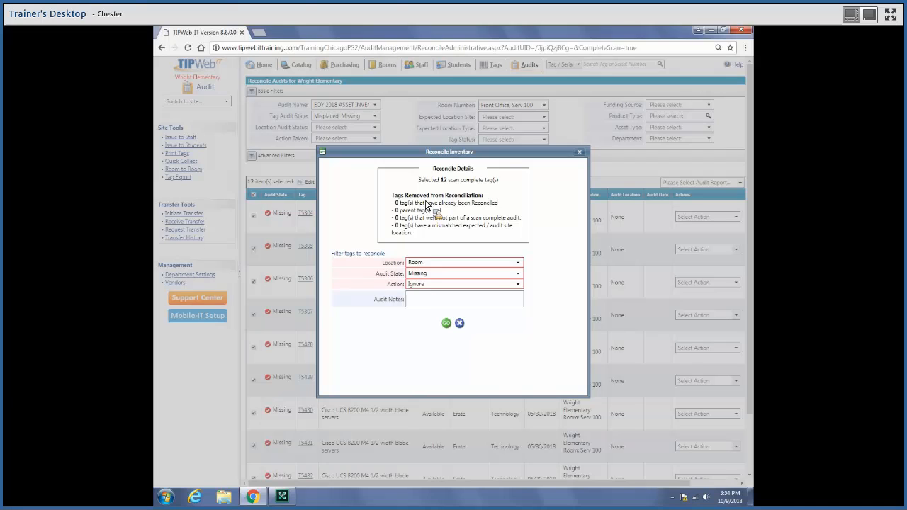
Add the audit note "Asset tags in the Conversion or Unverified room", confirm the reconciliation and close the Reconcile Inventory dialog
left_click(417, 302)
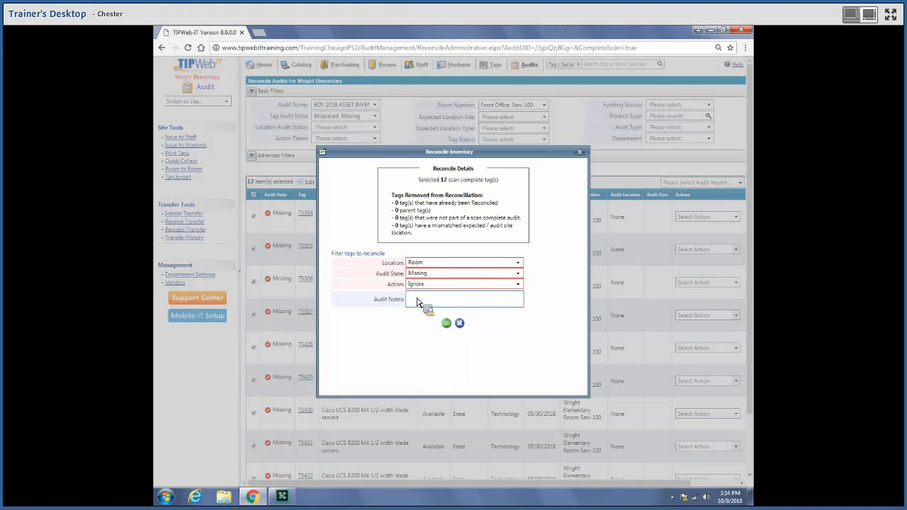
type("Asset")
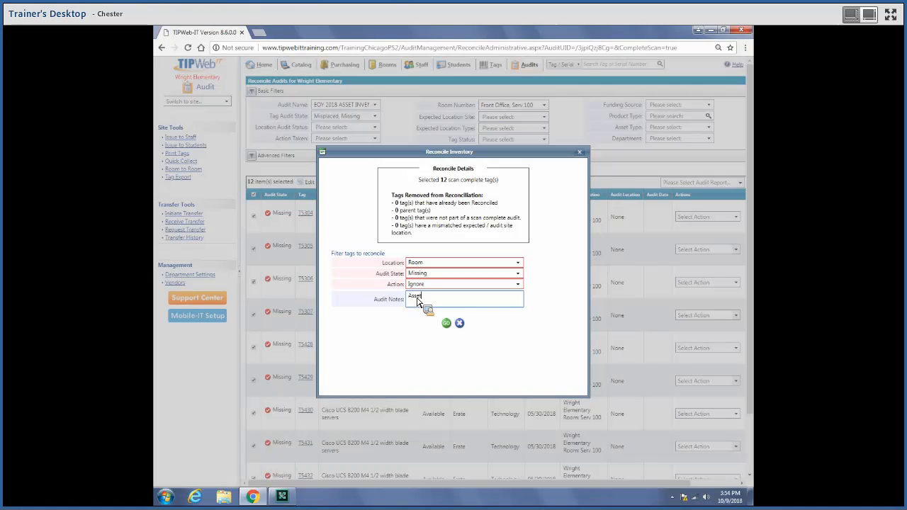
type(" tags in the Conversion or Unver")
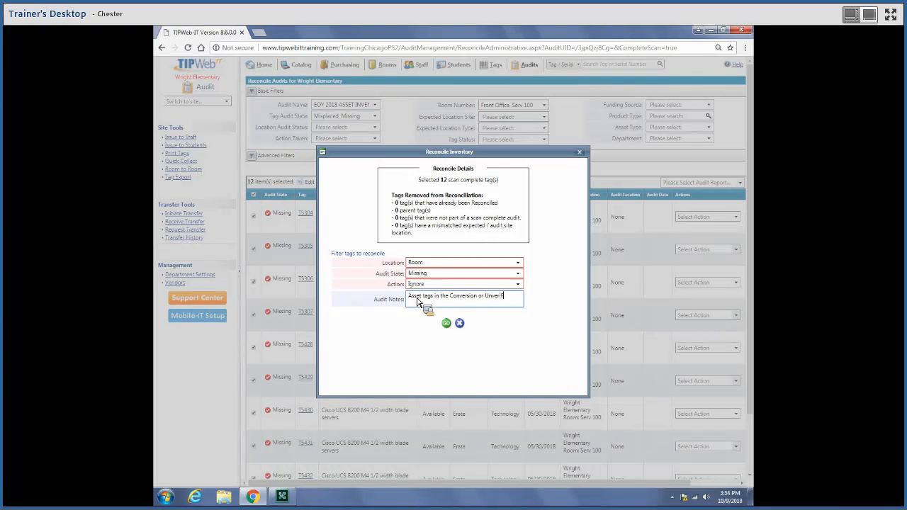
type("ified room")
left_click(450, 323)
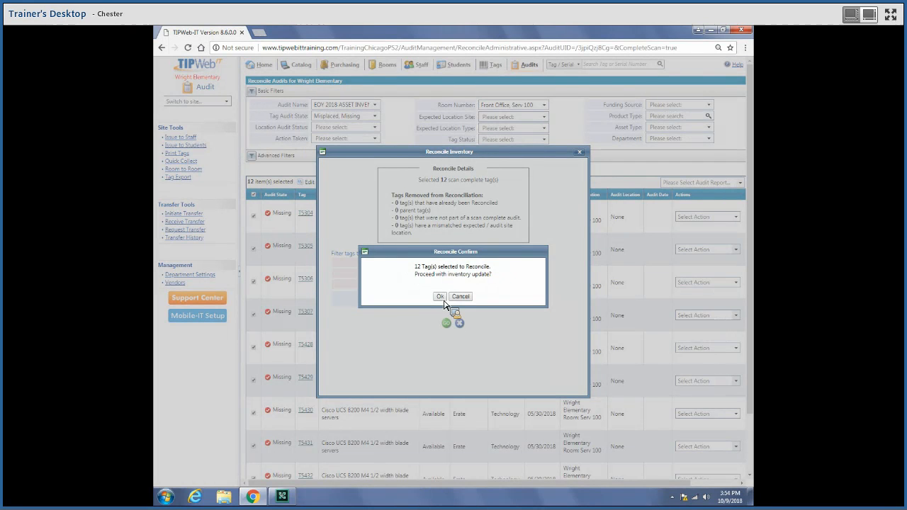
left_click(440, 297)
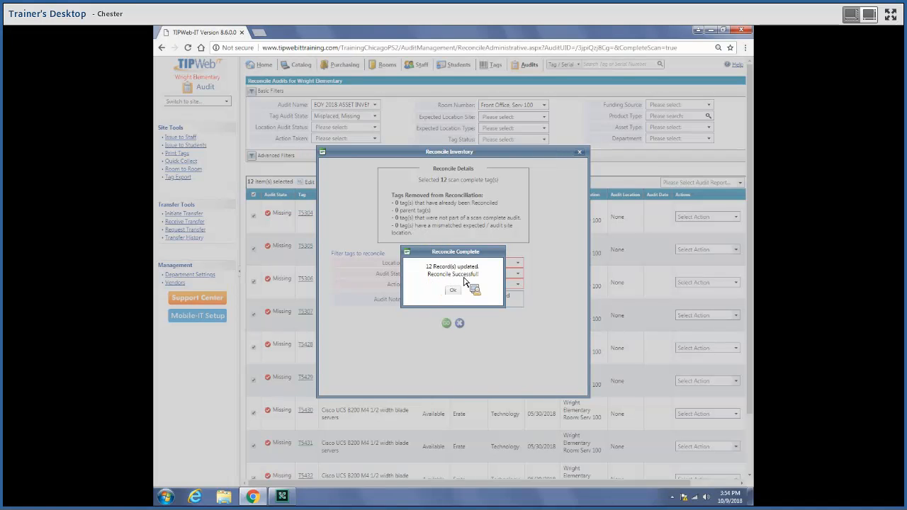
left_click(453, 290)
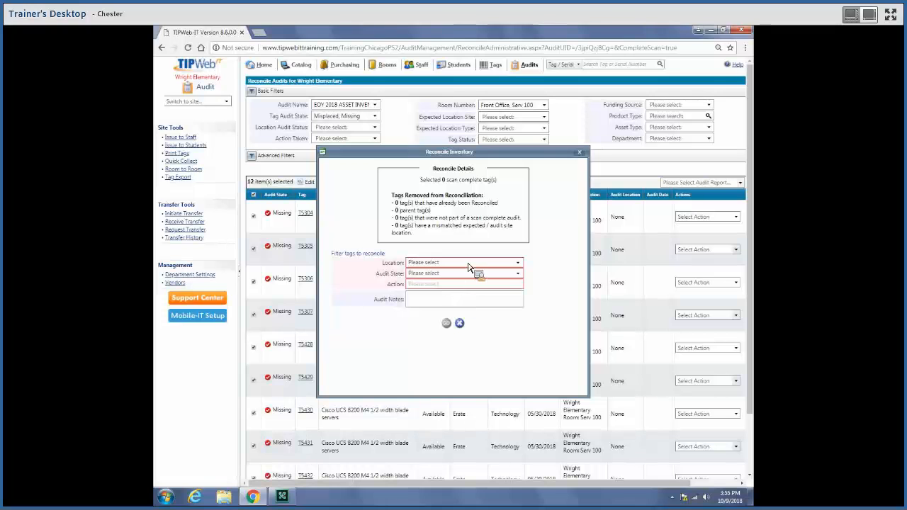
left_click(580, 153)
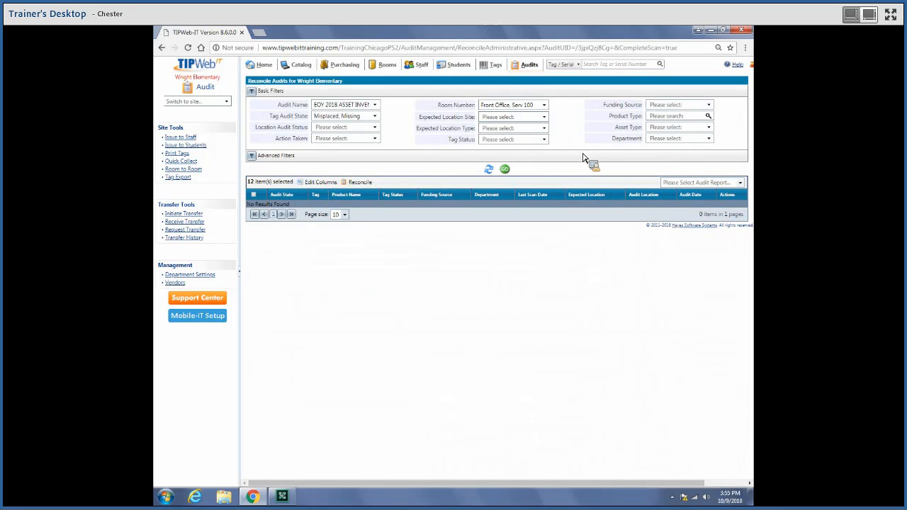
Reopen Reconcile Audits and list the tags of the EOY 2018 ASSET INVENTORY CERTIFICATION audit without other filters
mouse_move(527, 68)
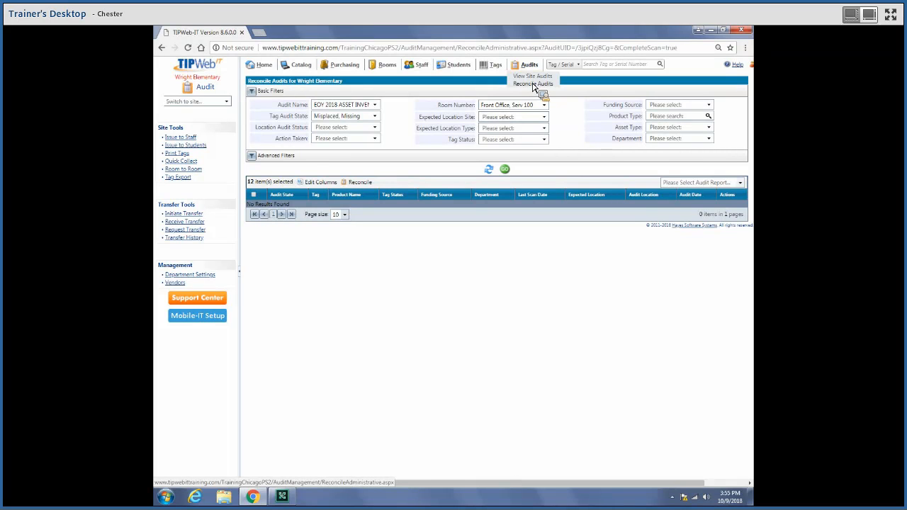
left_click(532, 85)
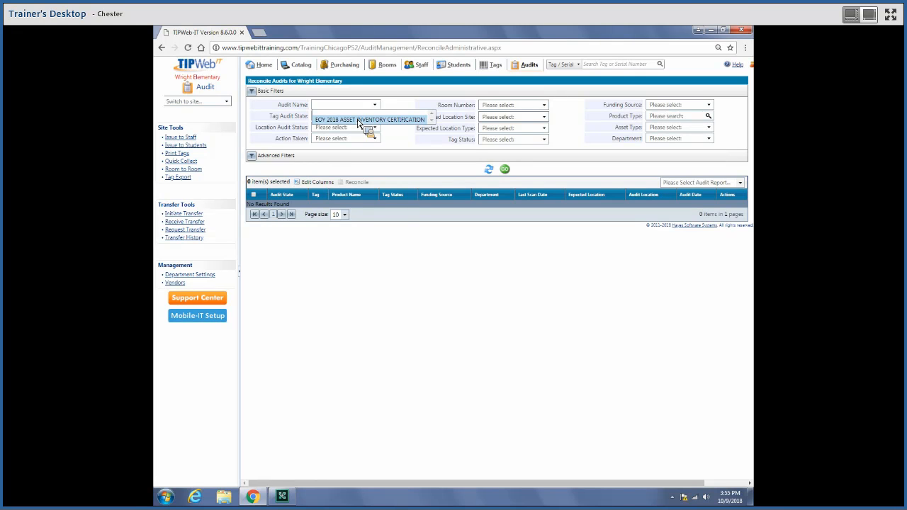
left_click(358, 121)
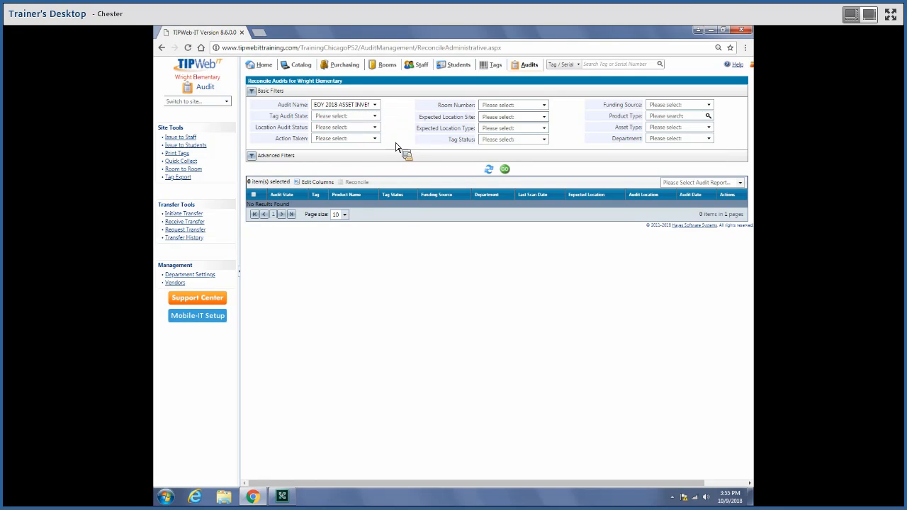
left_click(505, 170)
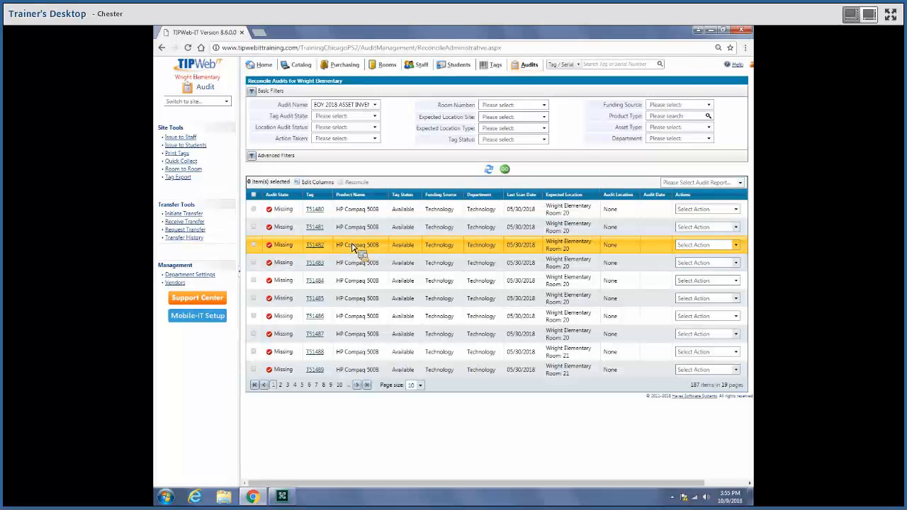
Select all the listed audit tags for reconciliation with location Room, audit state Missing and action Stolen
left_click(253, 194)
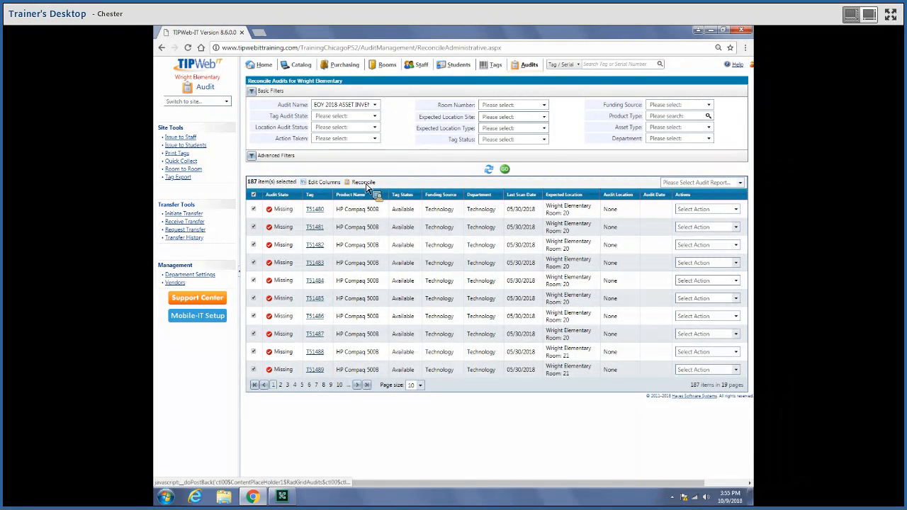
left_click(366, 184)
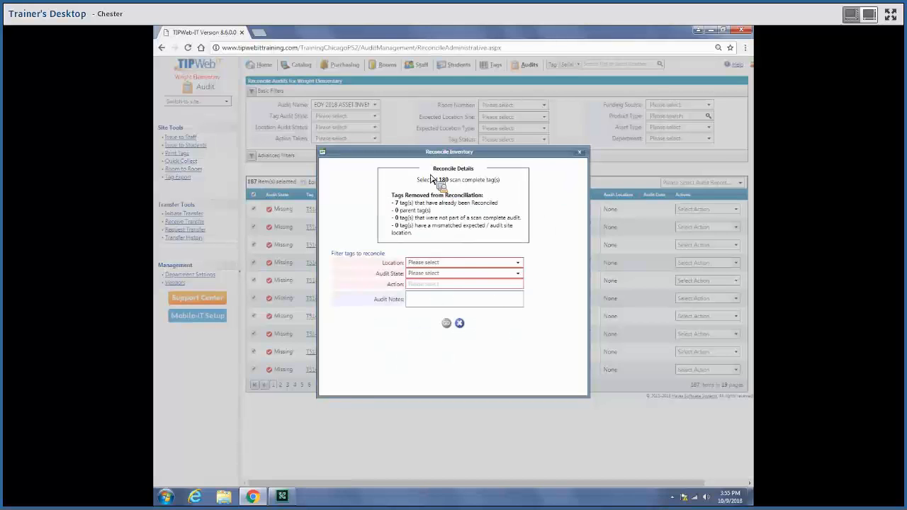
left_click(440, 264)
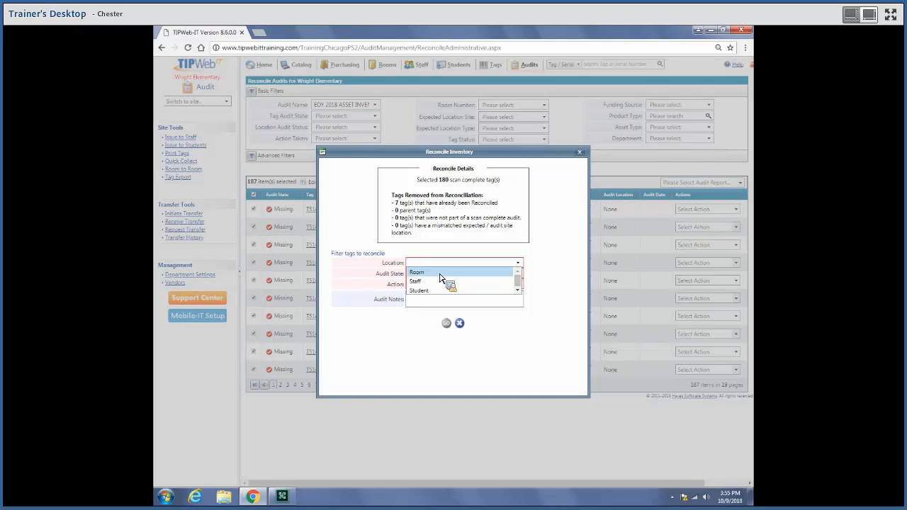
left_click(439, 273)
left_click(440, 274)
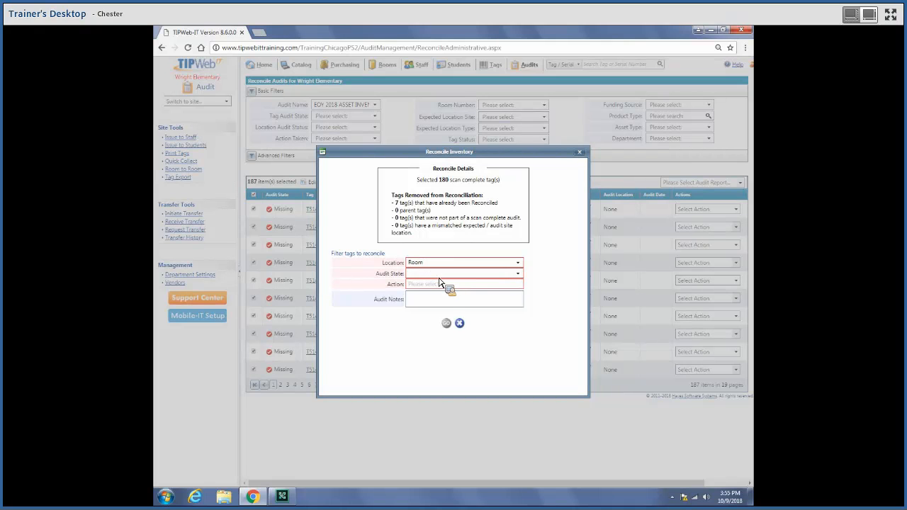
left_click(438, 293)
left_click(442, 285)
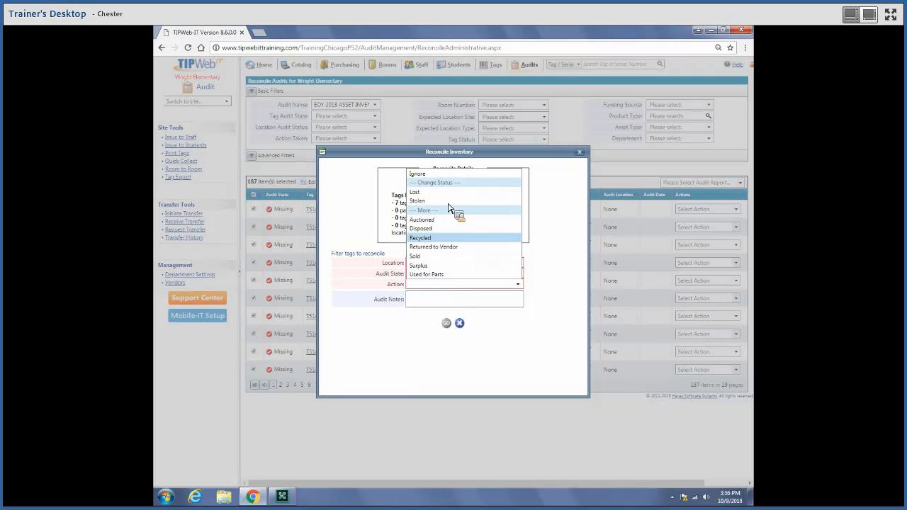
left_click(448, 209)
Enter police report number 12345 and attach the Loop Office Audit Detail Report 2018 Excel file from the Desktop
left_click(426, 306)
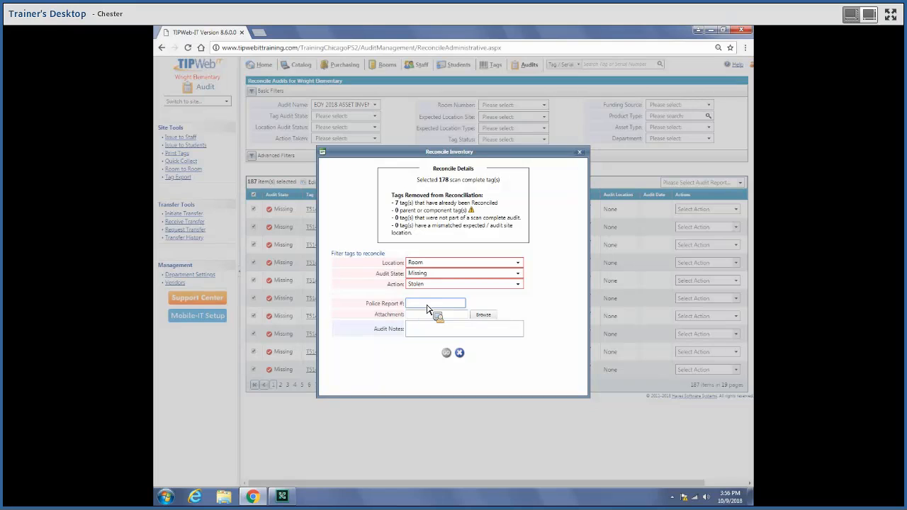
type("12345")
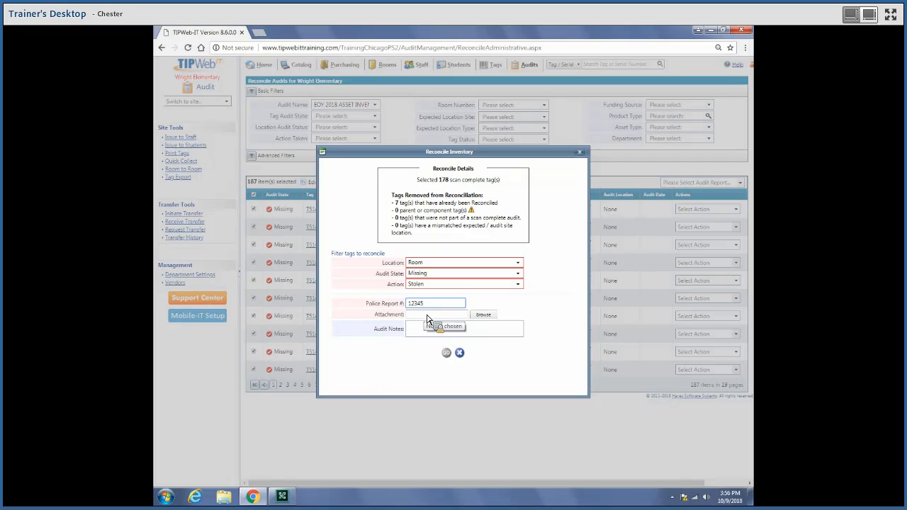
left_click_drag(427, 320, 471, 308)
left_click_drag(438, 102, 437, 204)
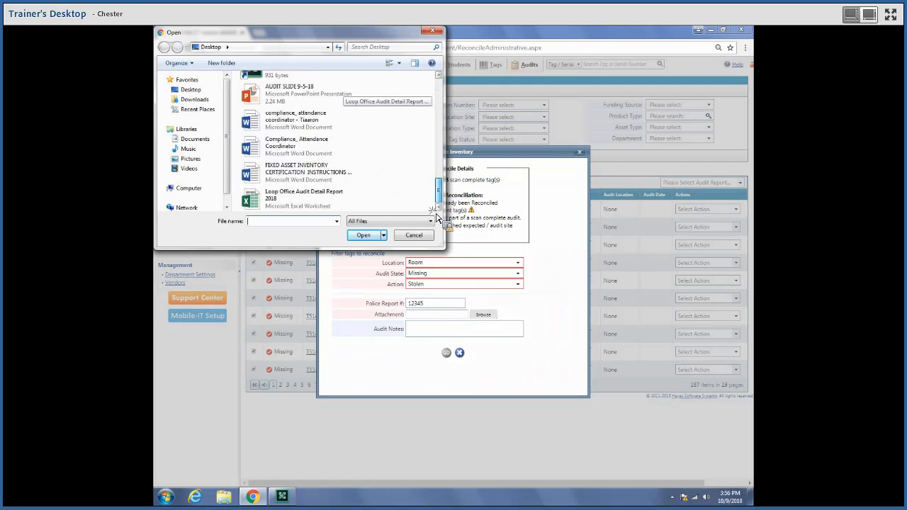
left_click(326, 201)
left_click(365, 234)
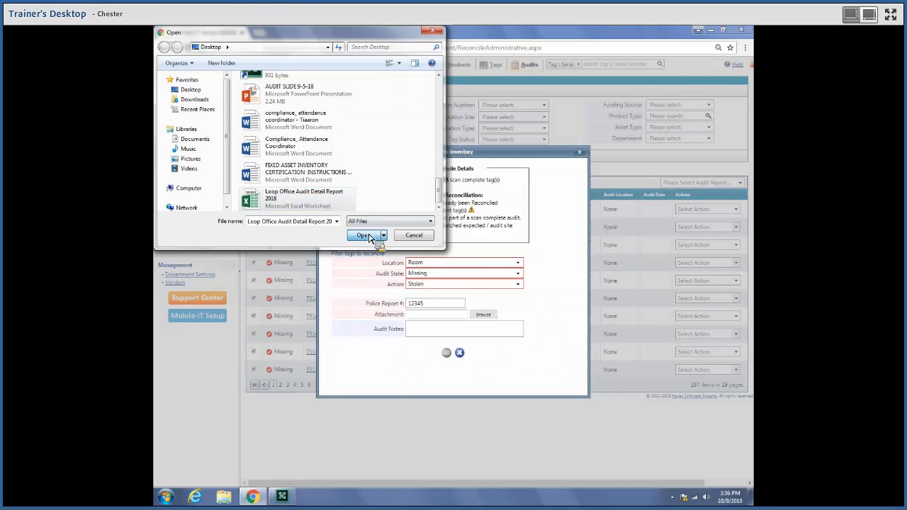
Add the audit note "32 Stolen/lost assets" and confirm the reconciliation of the missing tags
left_click(425, 332)
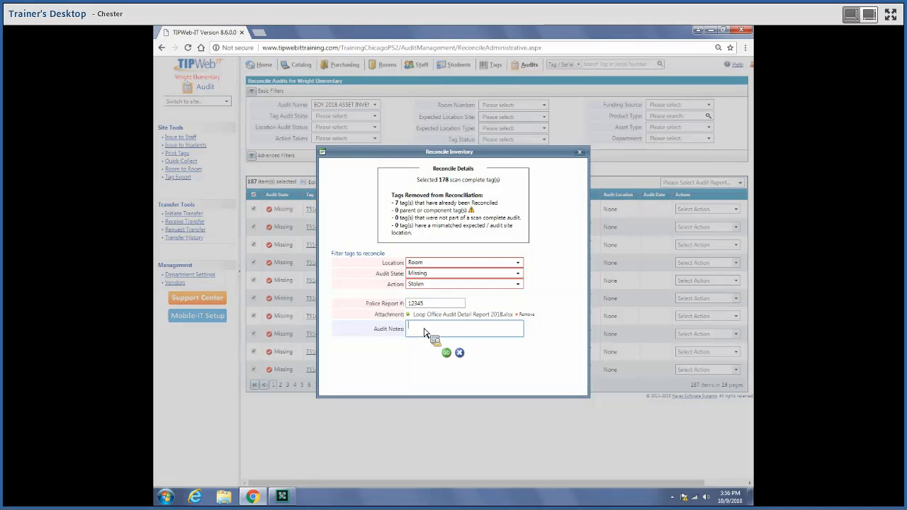
type("32 Stolen/lost assets")
left_click(446, 353)
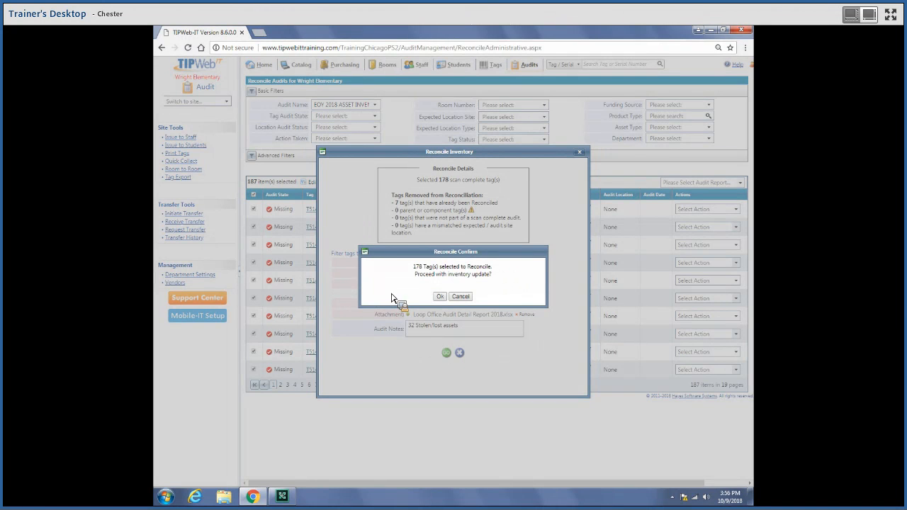
left_click(440, 296)
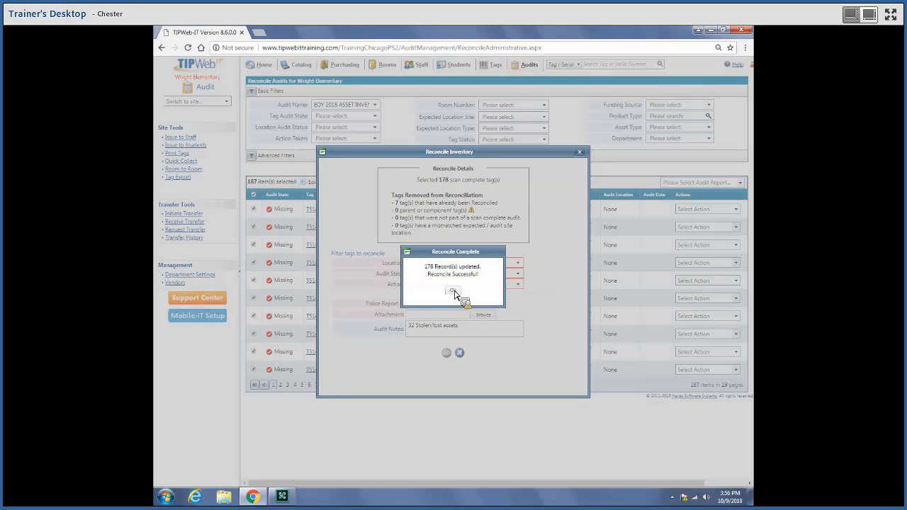
left_click(453, 290)
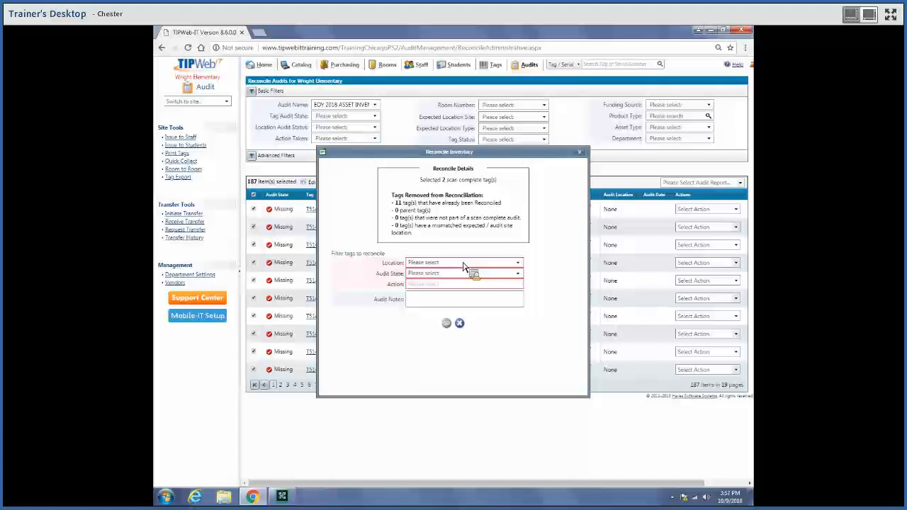
Set the remaining tags to reconcile to location Room, audit state Misplaced and action Collect
left_click(460, 265)
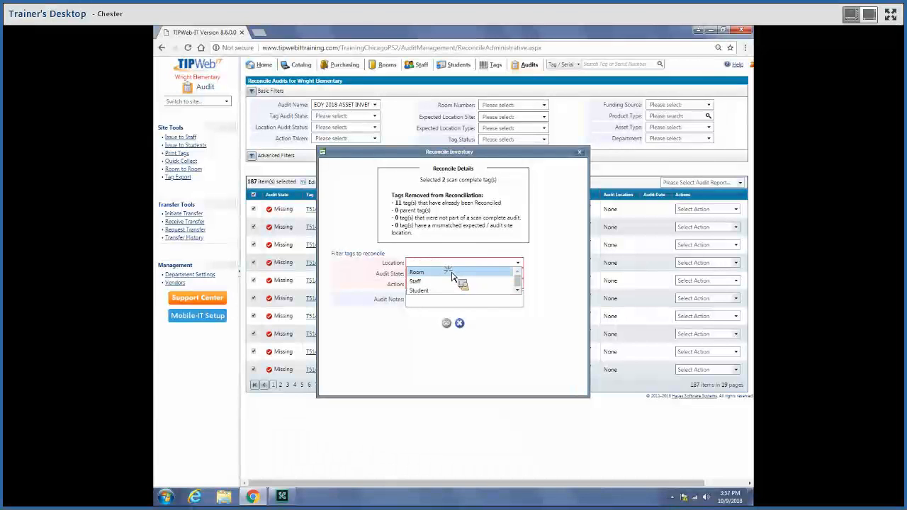
left_click(452, 272)
left_click(450, 275)
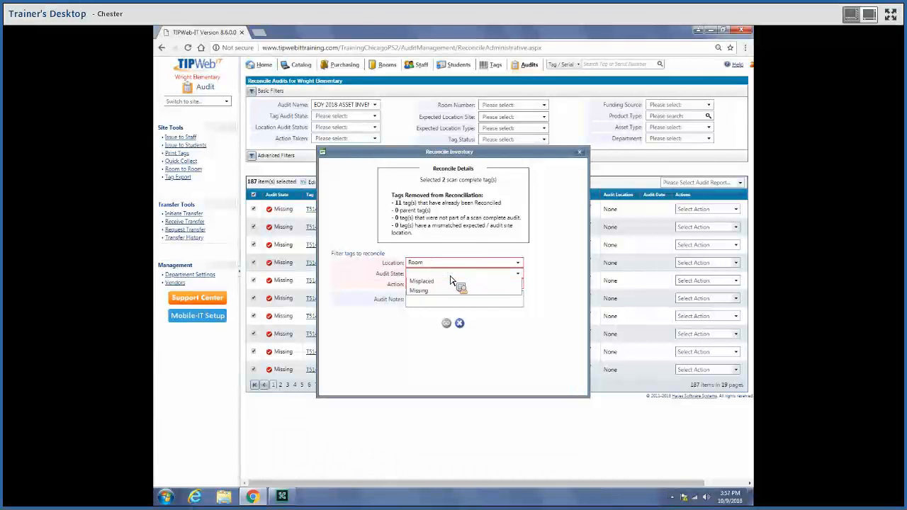
left_click(438, 284)
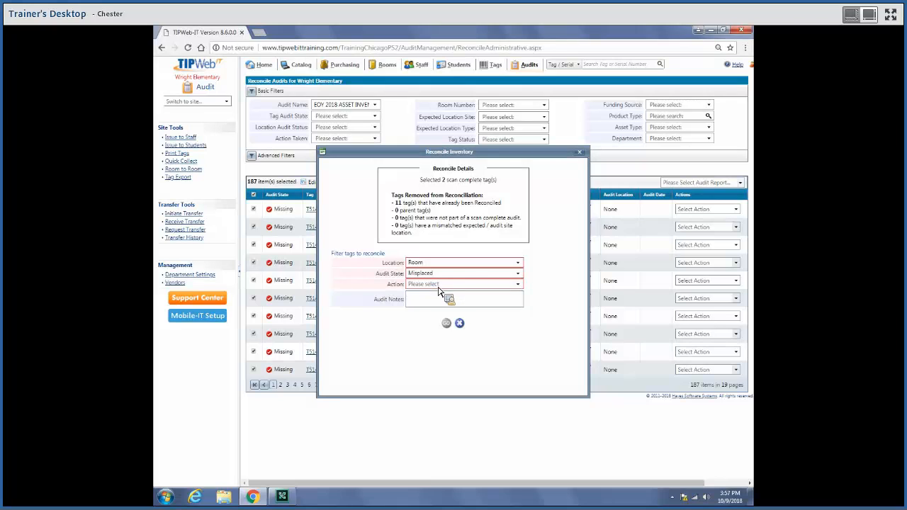
left_click(439, 286)
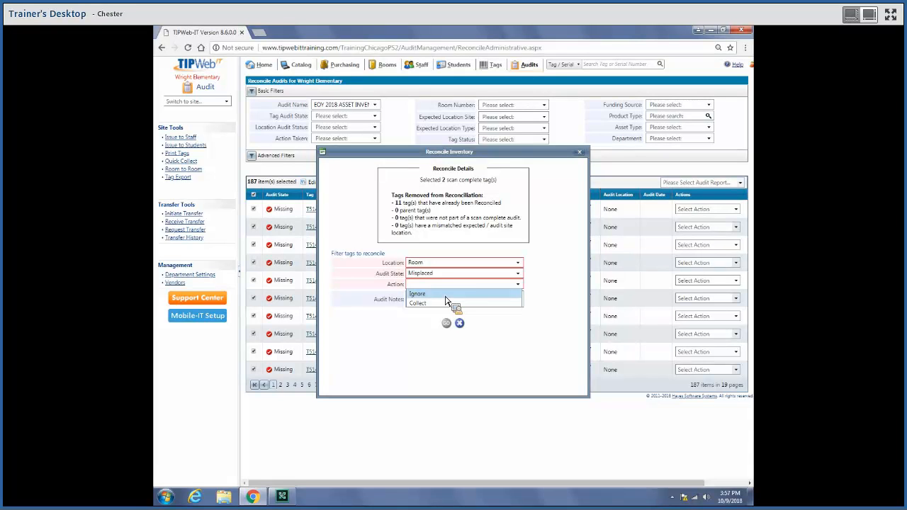
left_click(446, 303)
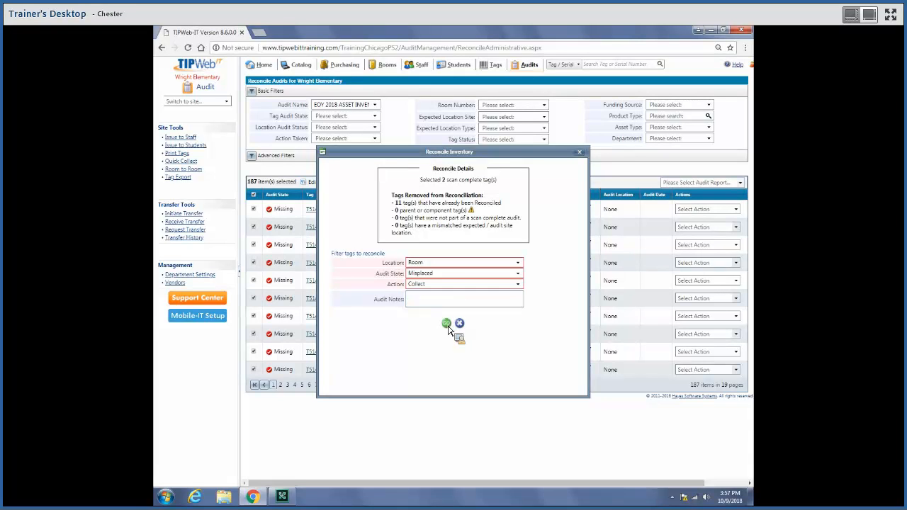
Submit and confirm the reconciliation of the misplaced tags, and close the Reconcile Inventory dialog
left_click(449, 327)
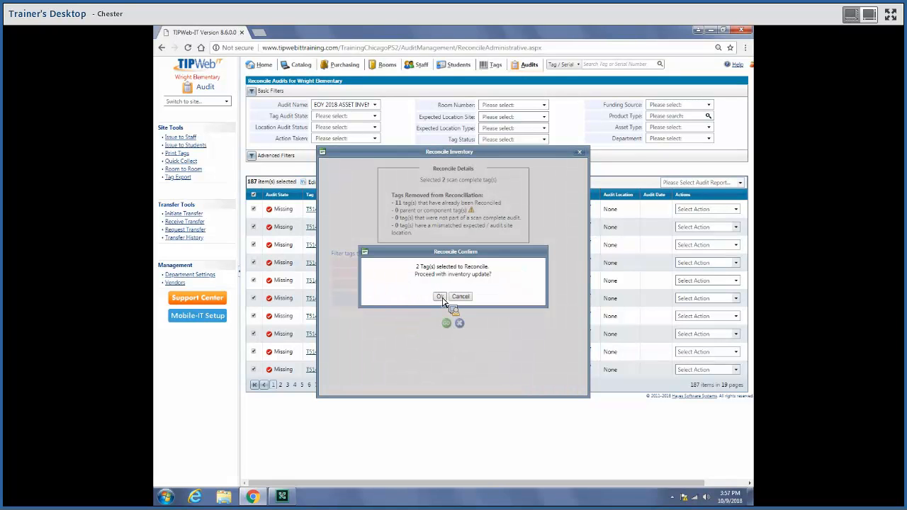
left_click(440, 298)
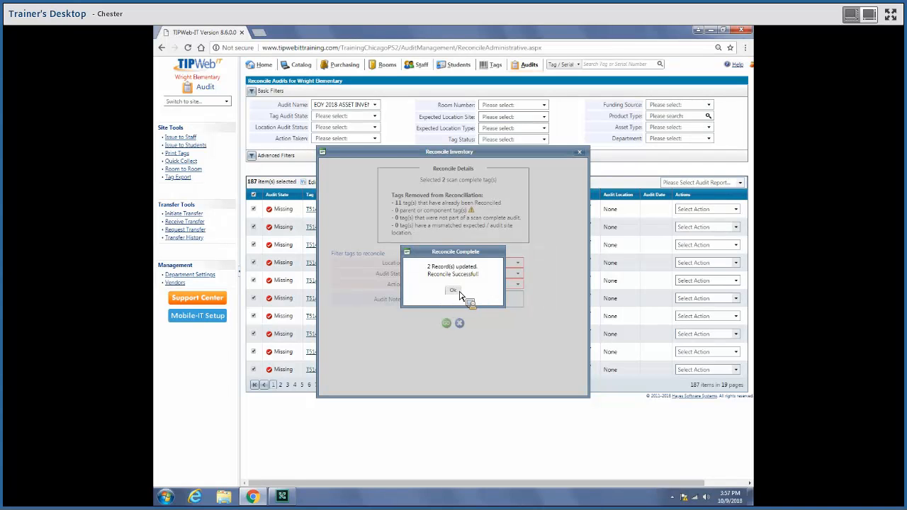
left_click(457, 291)
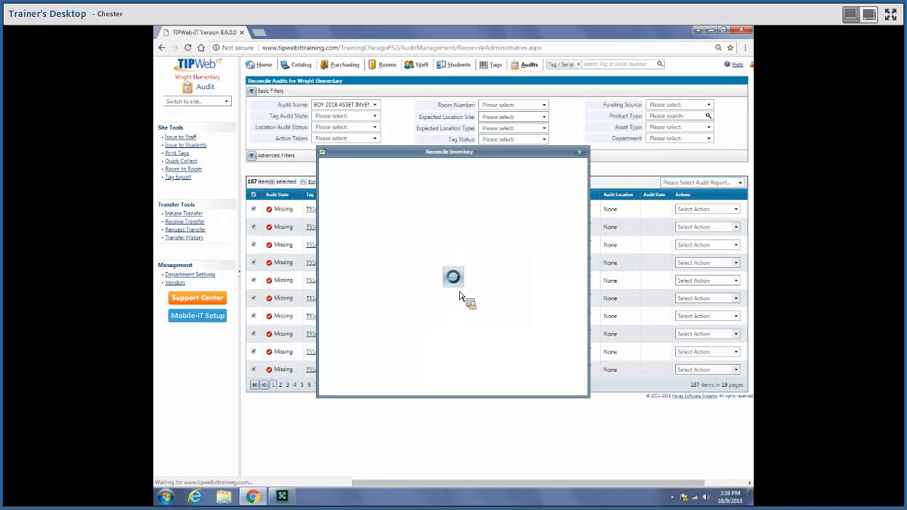
left_click(580, 154)
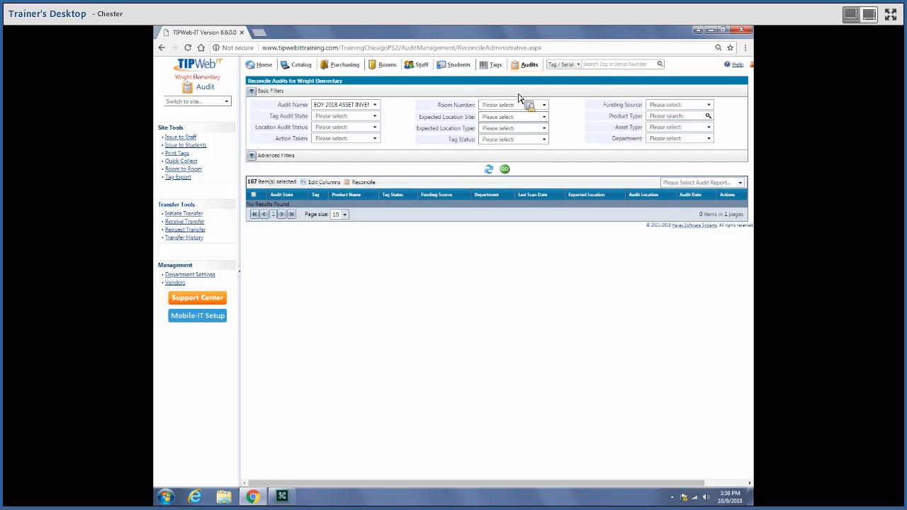
Open the site audits and list the EOY 2018 ASSET INVENTORY CERTIFICATION audit with all progress options included
mouse_move(530, 68)
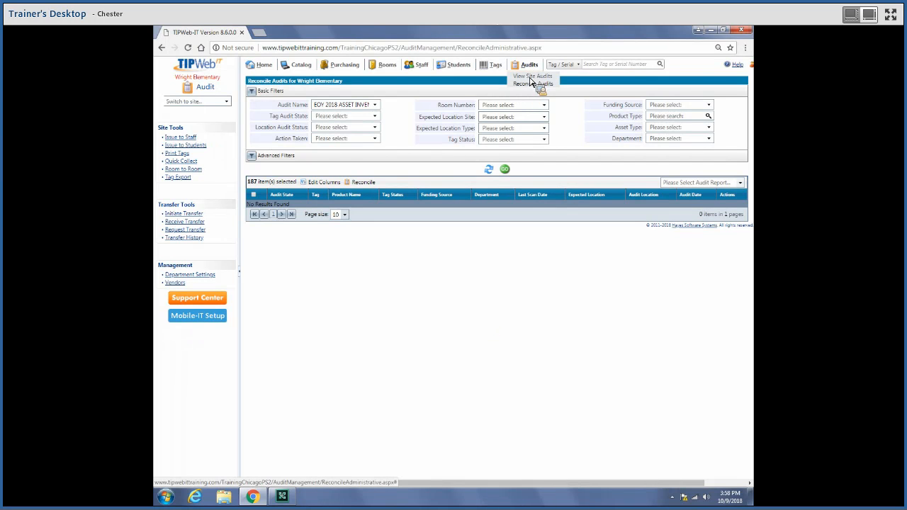
left_click(530, 83)
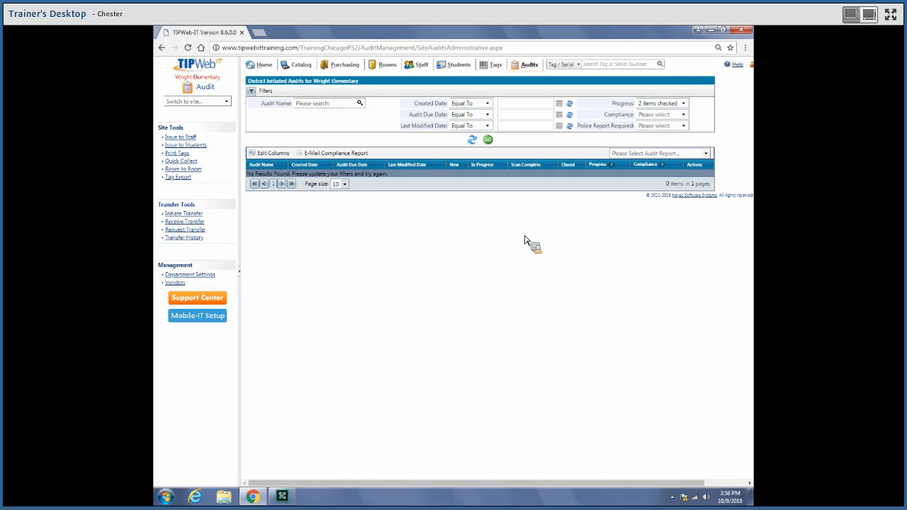
left_click(333, 105)
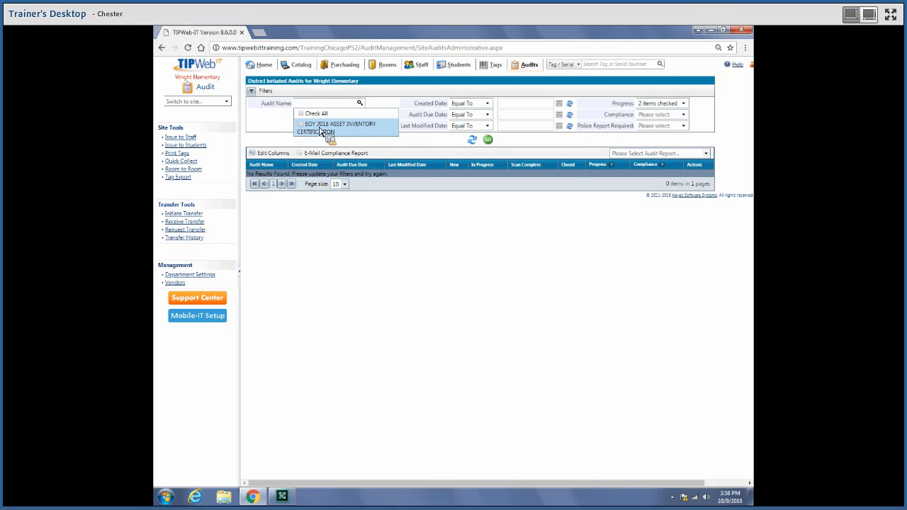
left_click(322, 130)
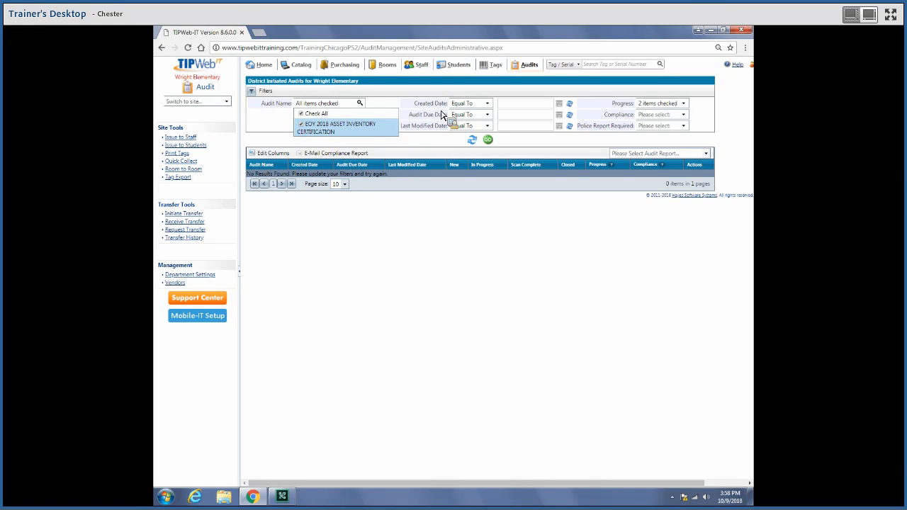
left_click(663, 106)
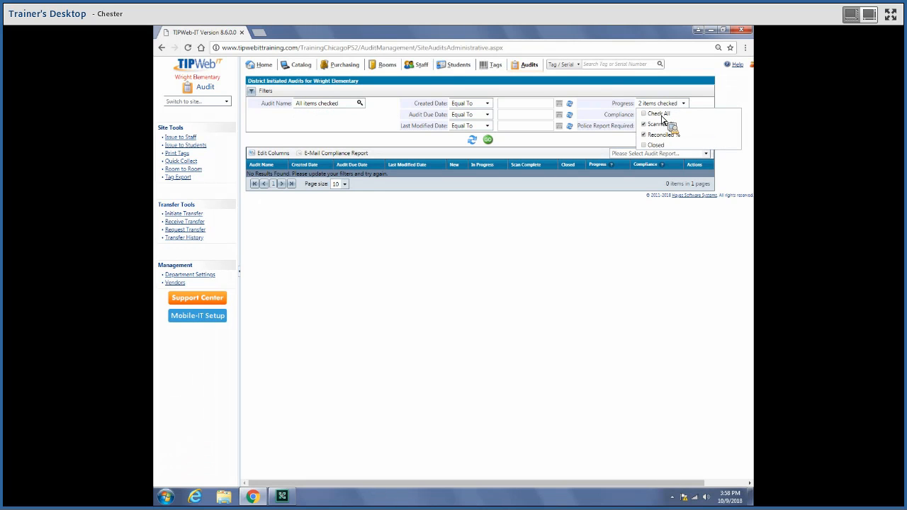
left_click(661, 115)
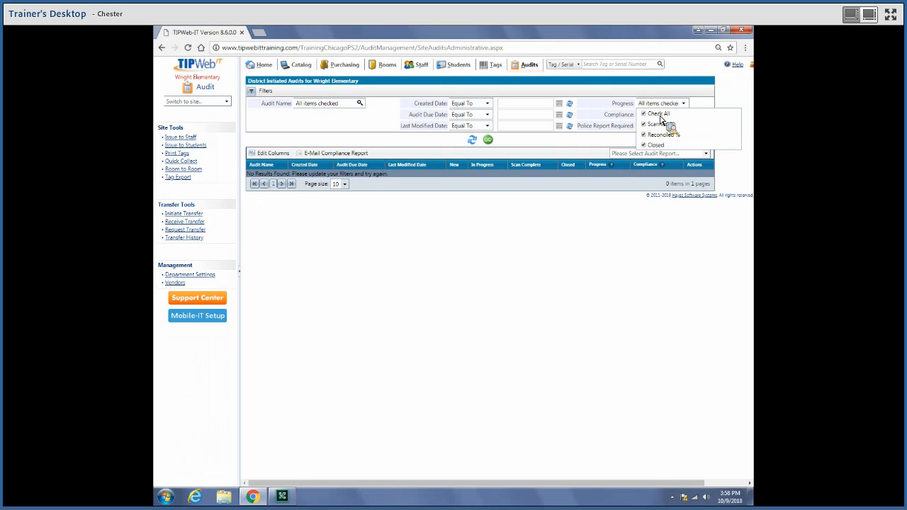
left_click(489, 141)
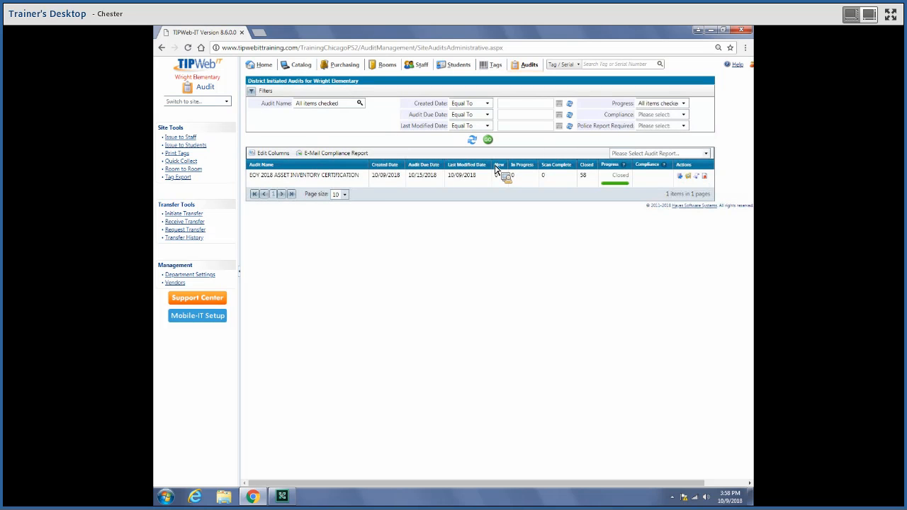
Record compliance from the audit's Compliance Report as Non-Compliant, police report attached No, with the note "No Police Report", and review the updated report
left_click(279, 180)
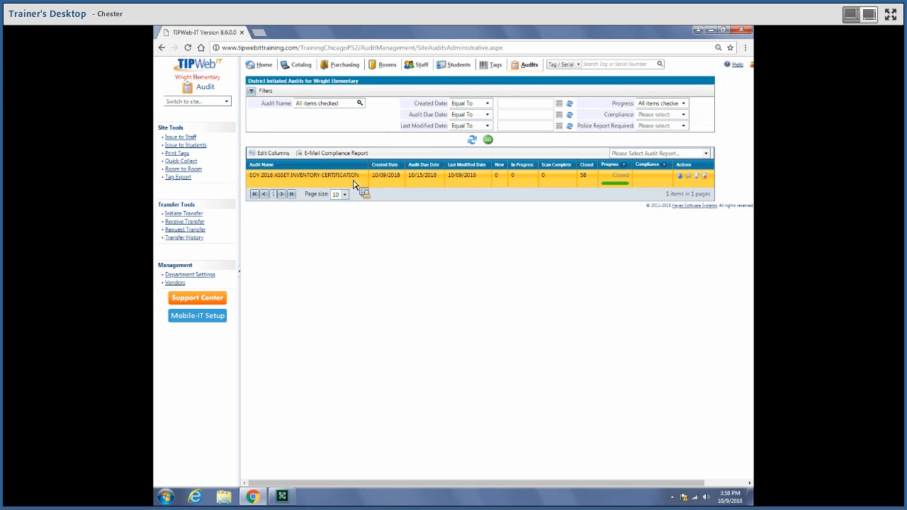
left_click(707, 178)
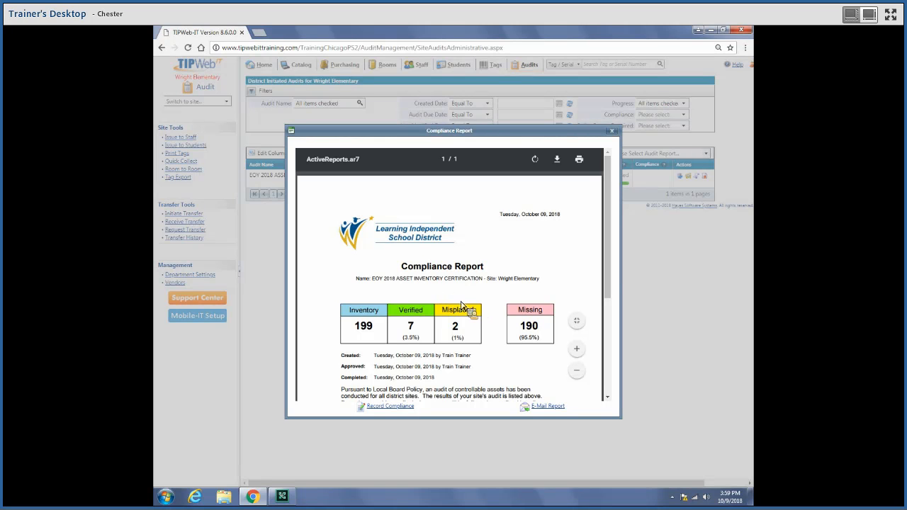
left_click(391, 407)
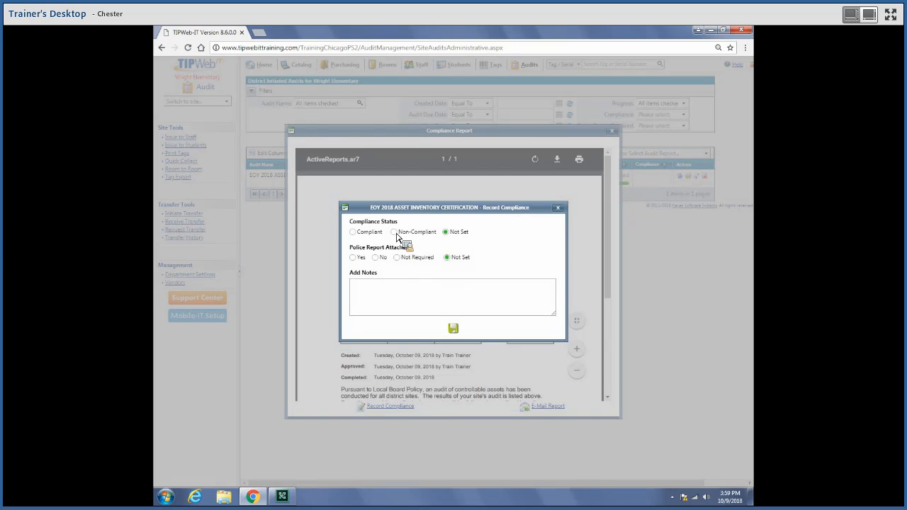
left_click(397, 232)
left_click(405, 304)
type("No")
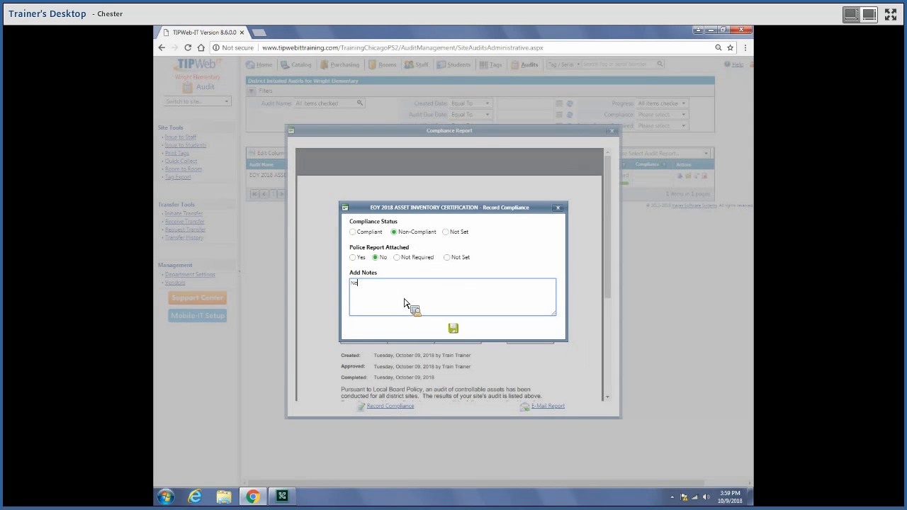
type(" Police Report")
left_click(453, 330)
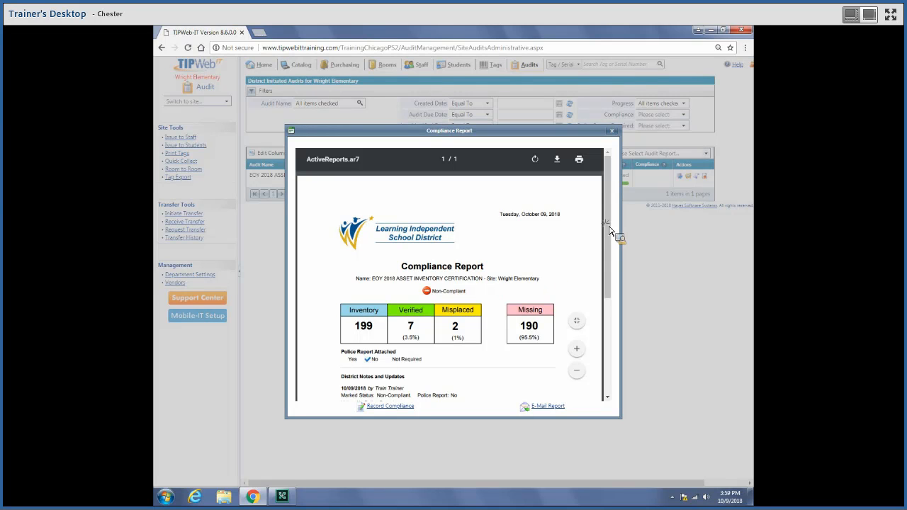
scroll(363, 274, "down", 3)
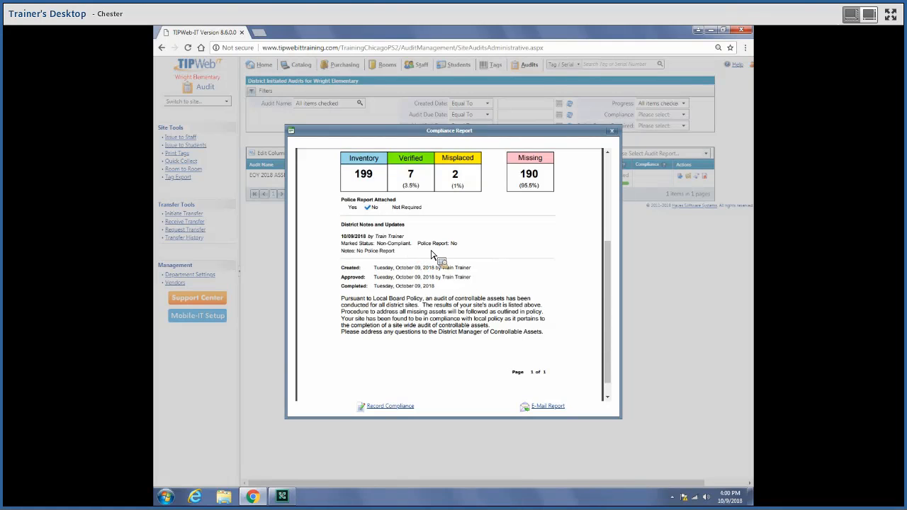
Record the audit's compliance as Compliant with police report attached Yes and the note "Congrats", and review the updated report
scroll(432, 256, "up", 1)
scroll(433, 256, "up", 3)
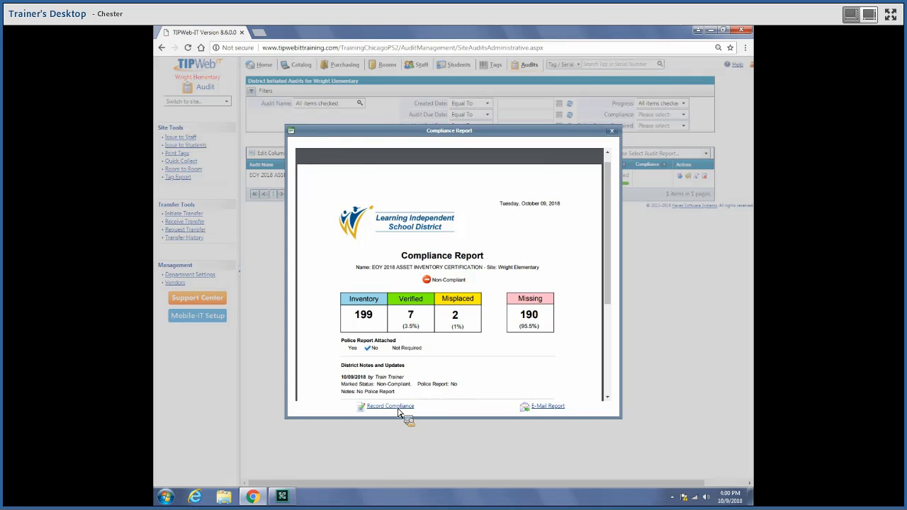
left_click(429, 395)
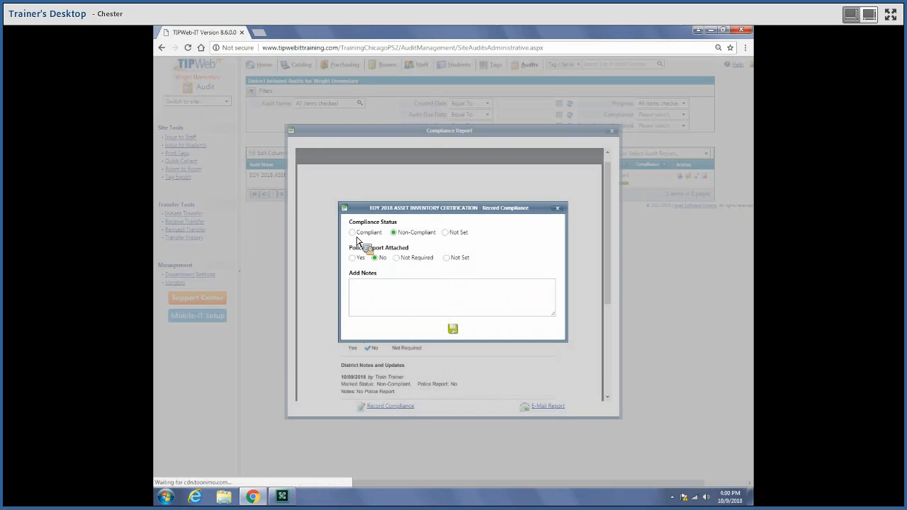
left_click(382, 307)
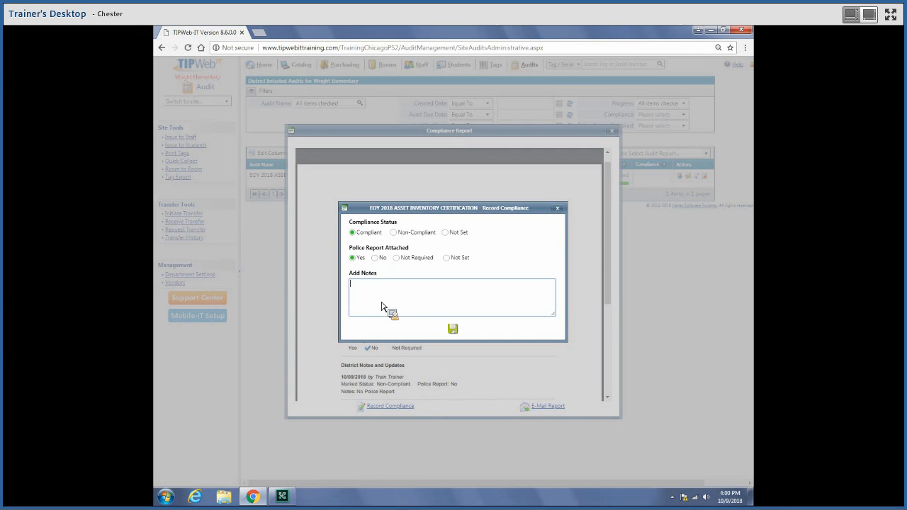
type("Congrats")
left_click(453, 330)
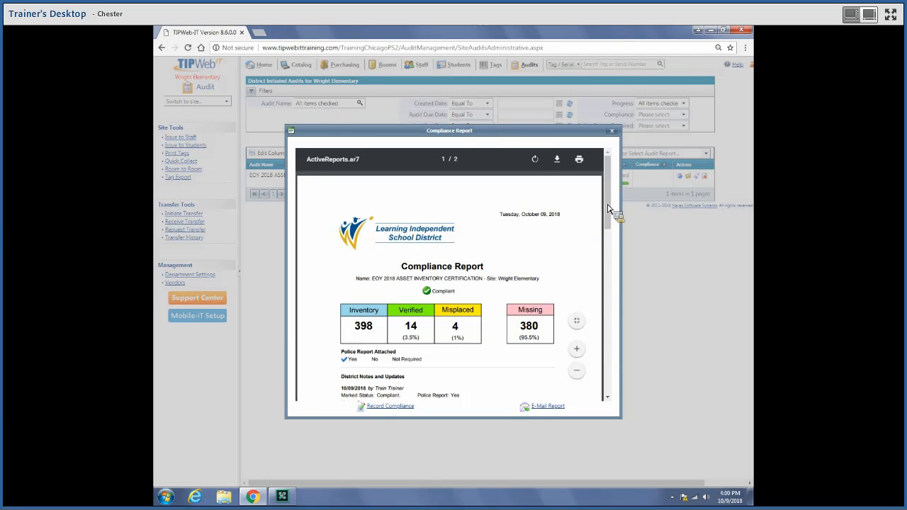
scroll(459, 244, "down", 2)
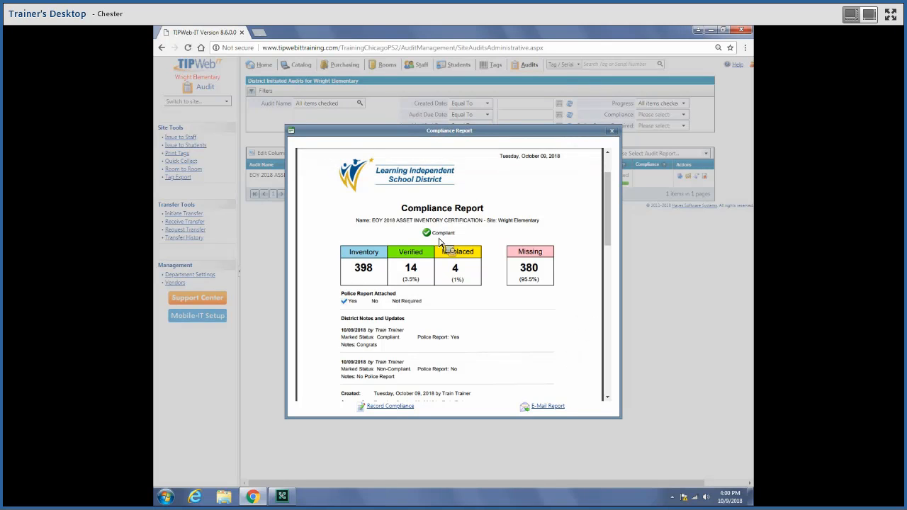
Examine the recipient options for e-mailing the Compliance Report without sending it, and close the report
left_click(549, 406)
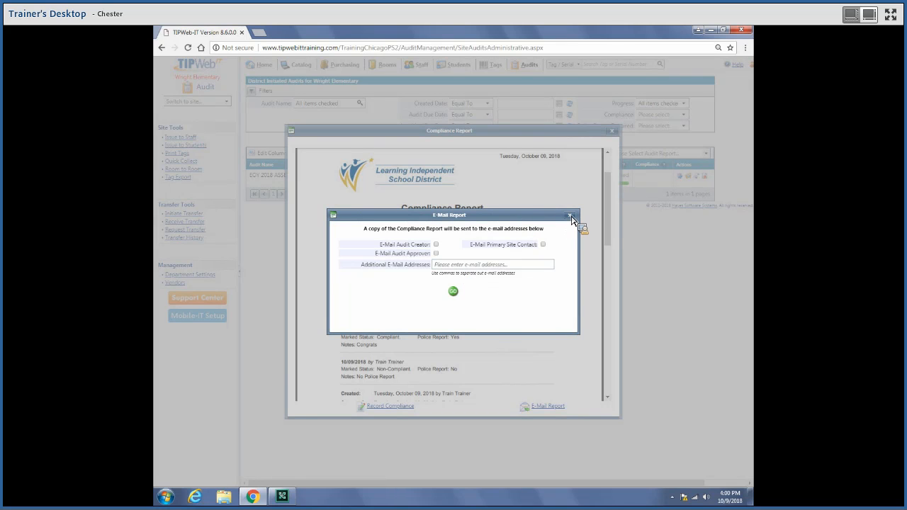
left_click(571, 216)
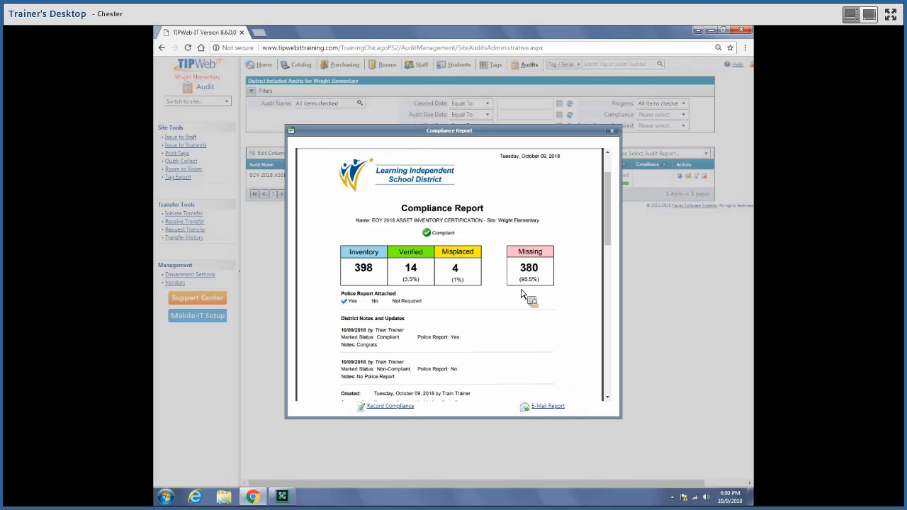
left_click(549, 407)
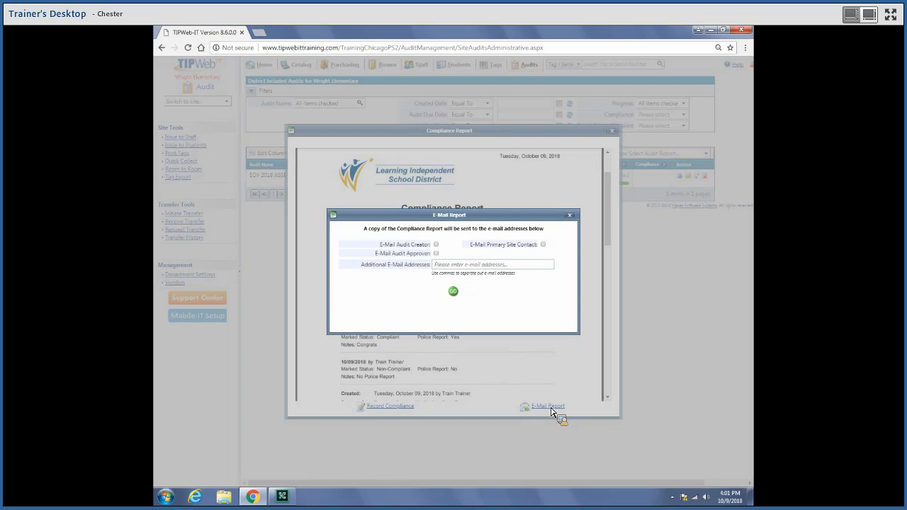
left_click(487, 266)
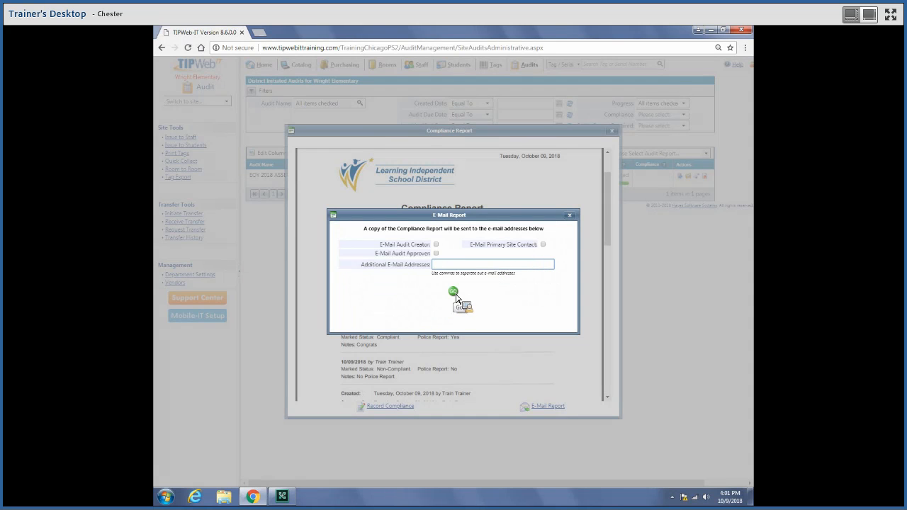
left_click(574, 220)
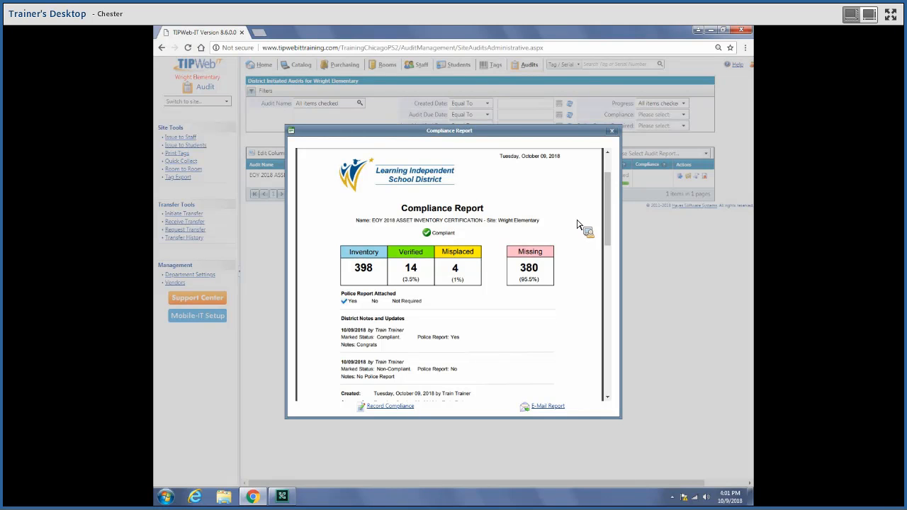
left_click(612, 130)
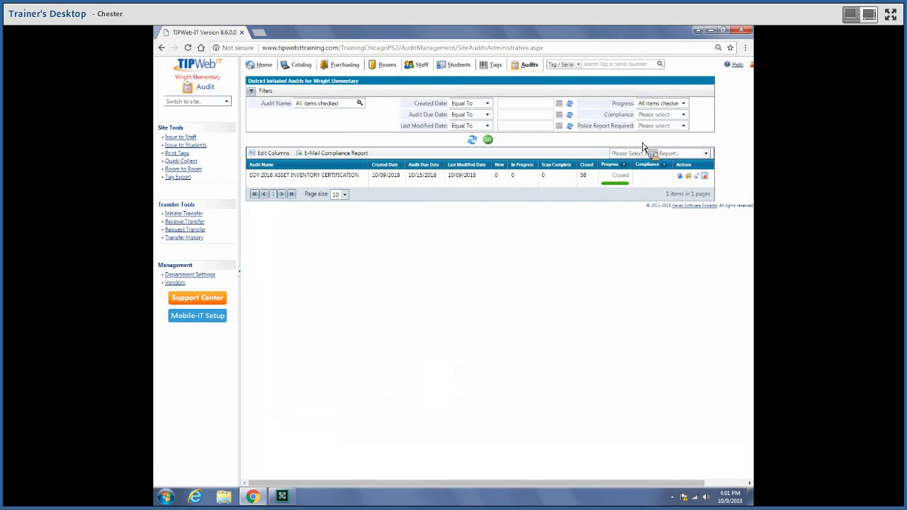